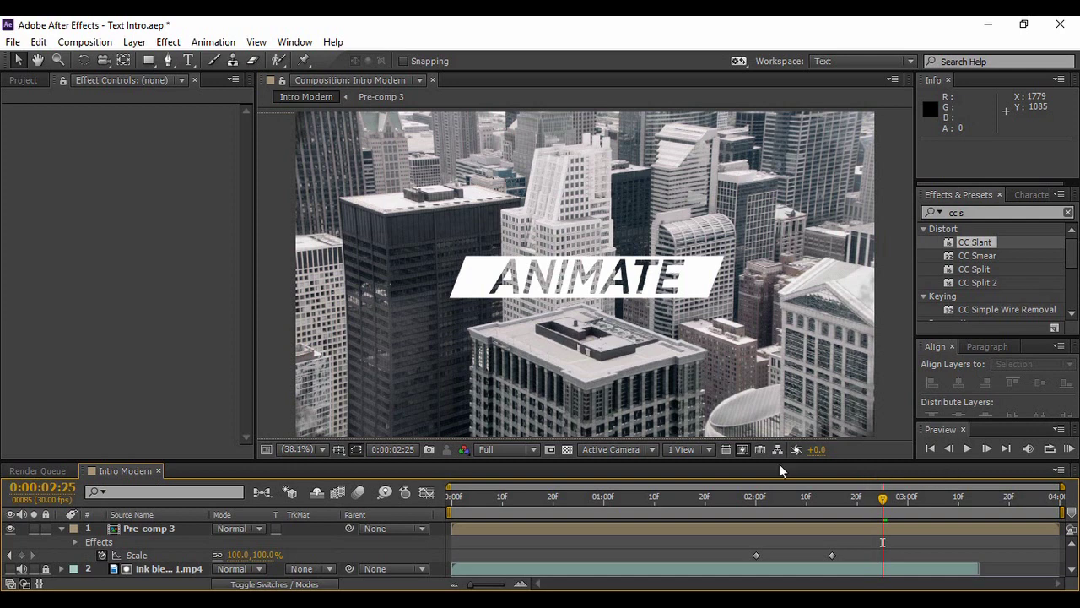
Set preview resolution to Quarter, play the intro from the start, then collapse Pre-comp 3.
click(526, 452)
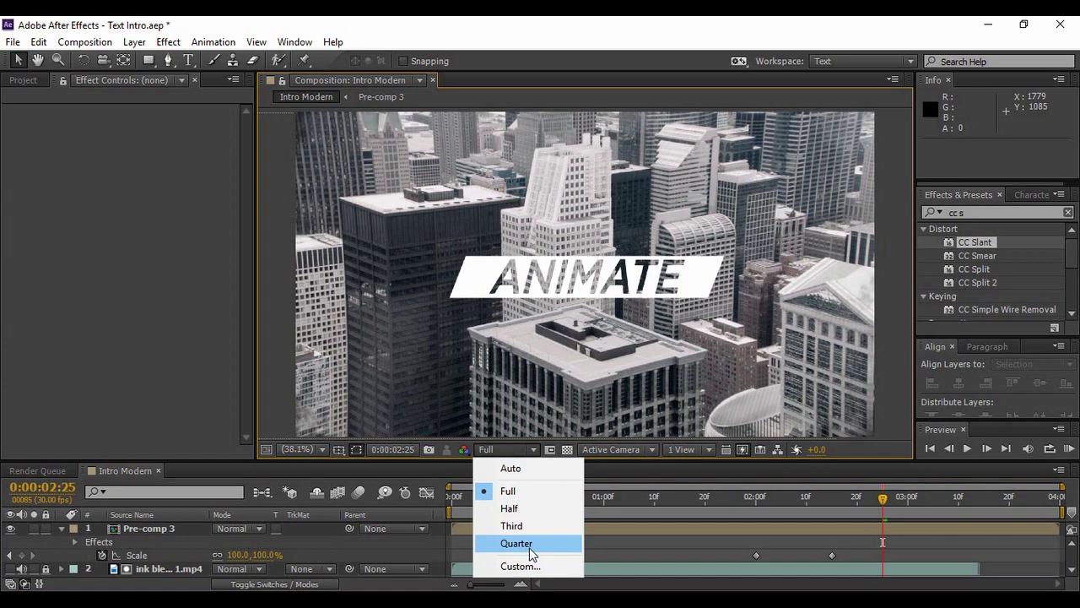
click(530, 545)
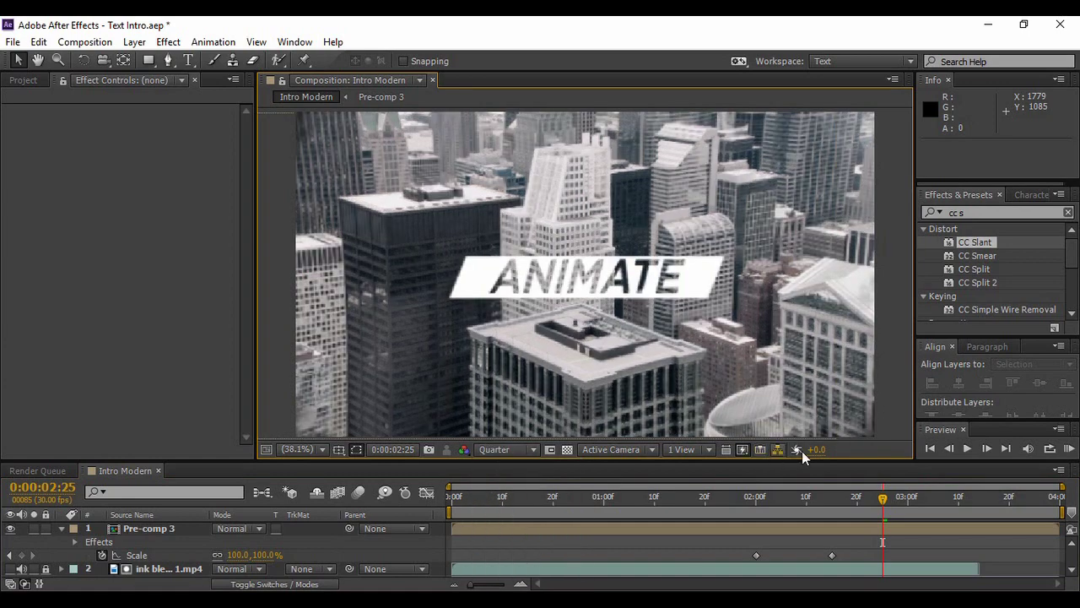
click(930, 448)
click(966, 455)
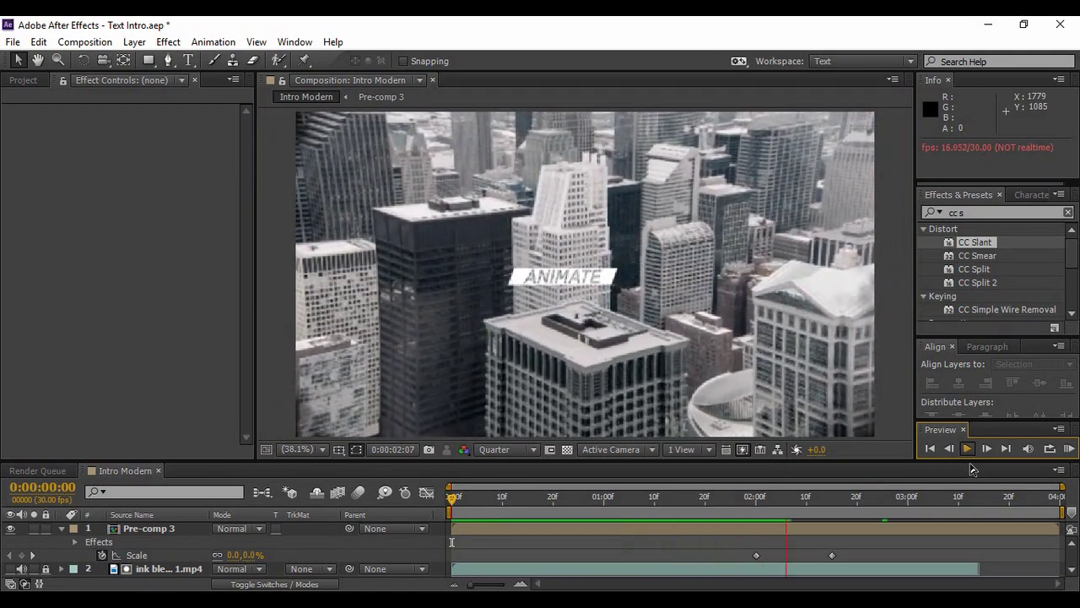
click(970, 456)
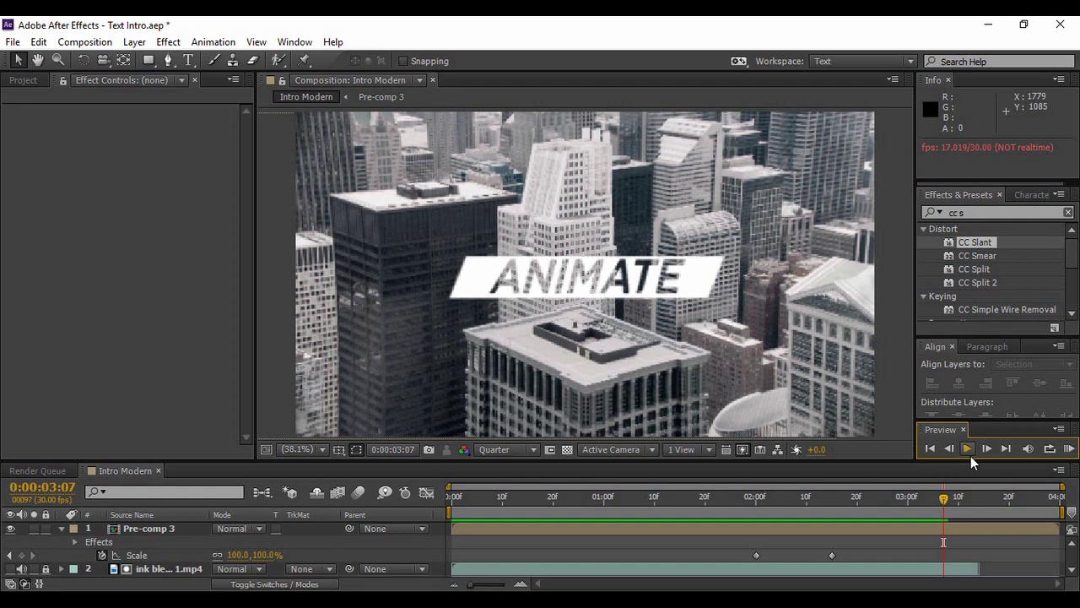
click(63, 530)
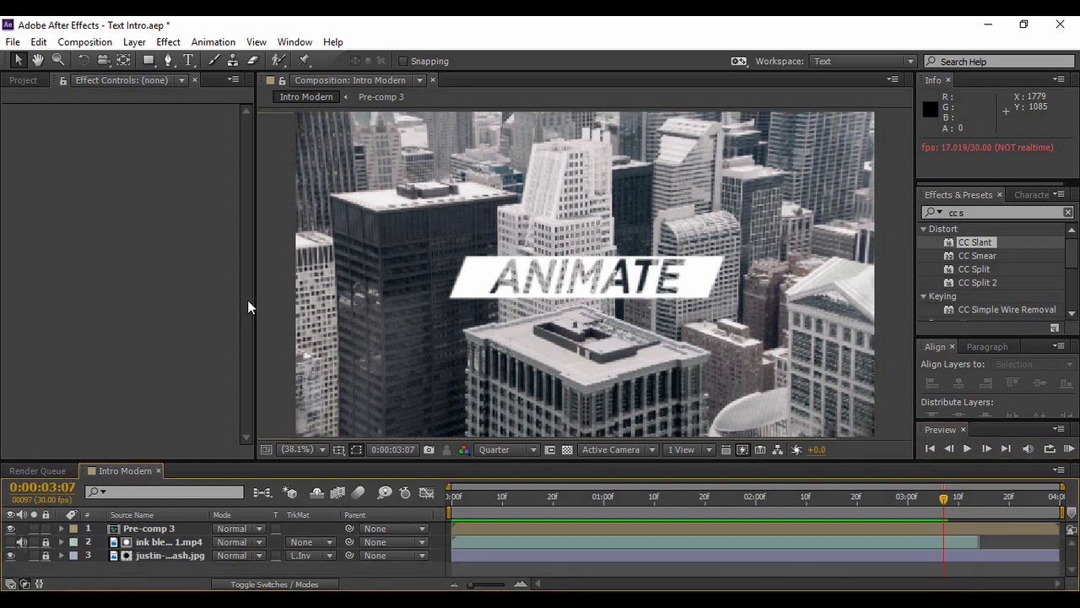
Create a composition named Intro Modern at 1920×1080, 30 fps, 0:00:04:00 duration.
click(87, 42)
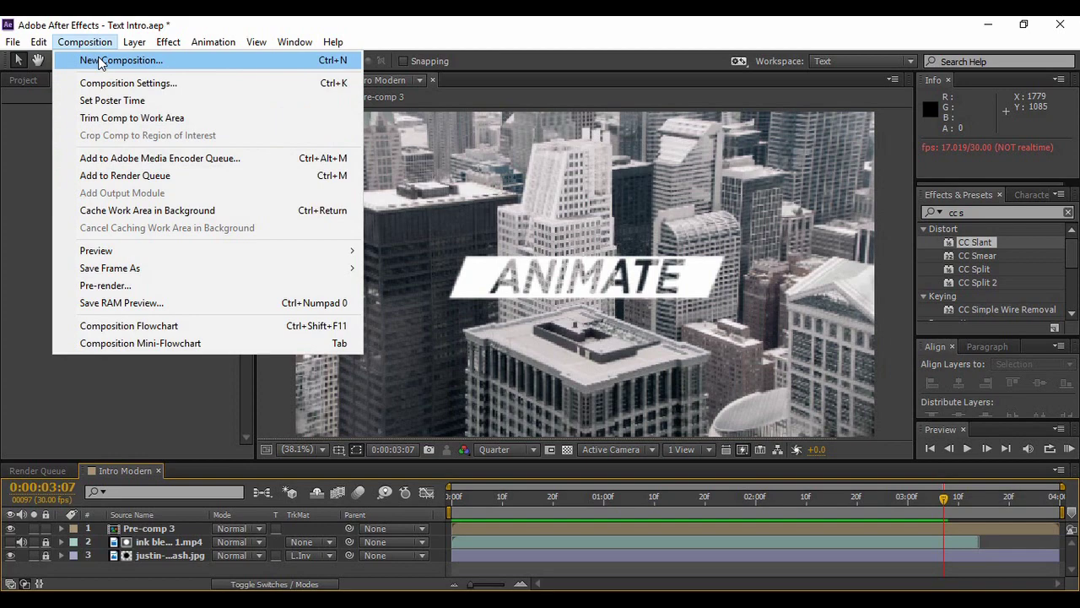
click(100, 61)
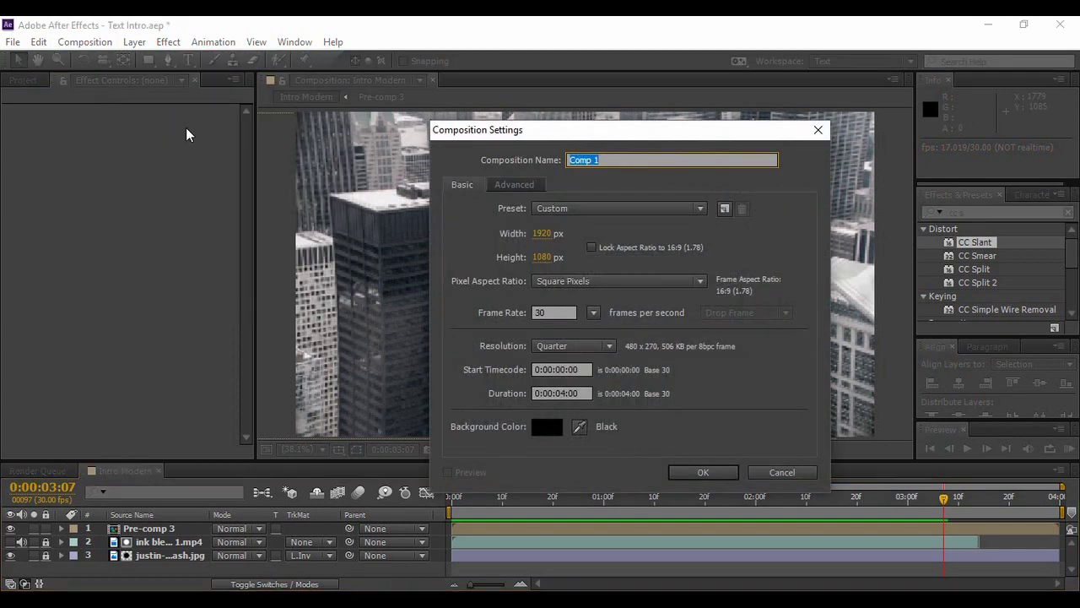
text(Intri)
key(BackSpace)
text(o Modern)
click(567, 395)
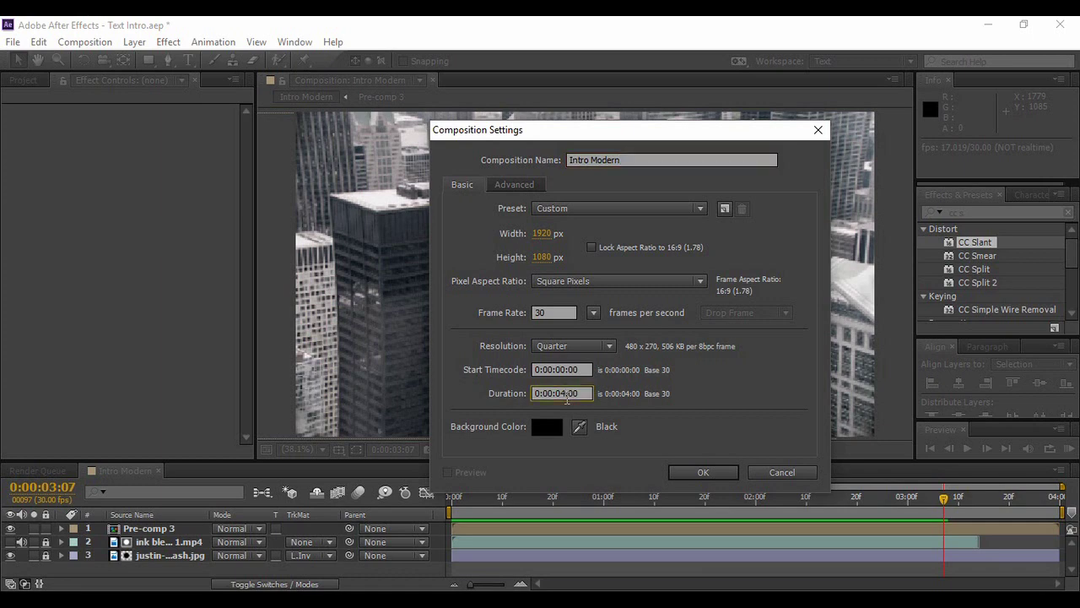
click(719, 475)
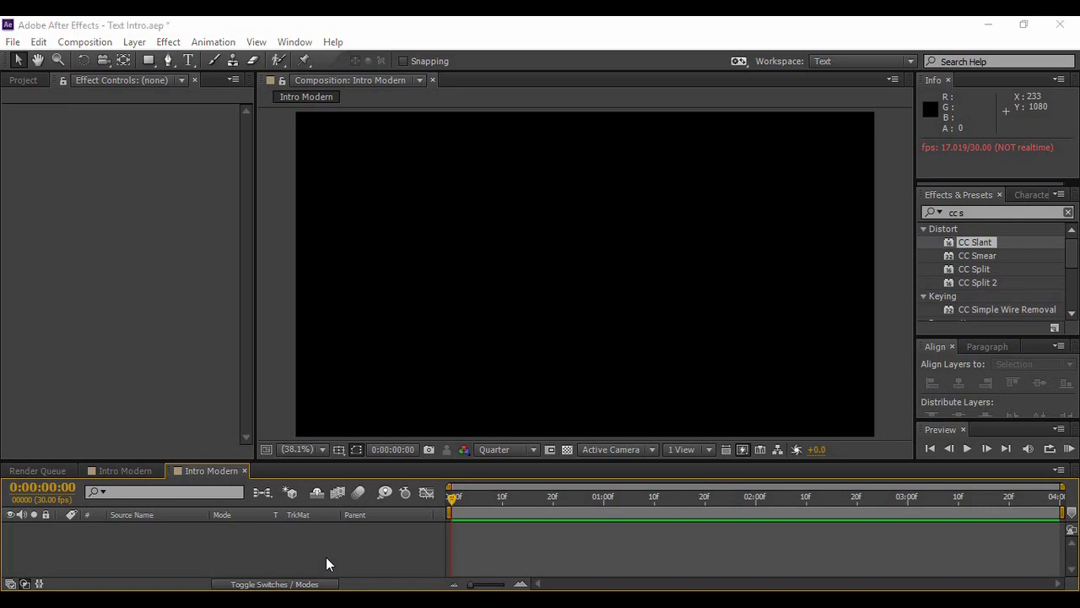
Open the import window and the File menu, then dismiss both without importing.
key(ctrl+i)
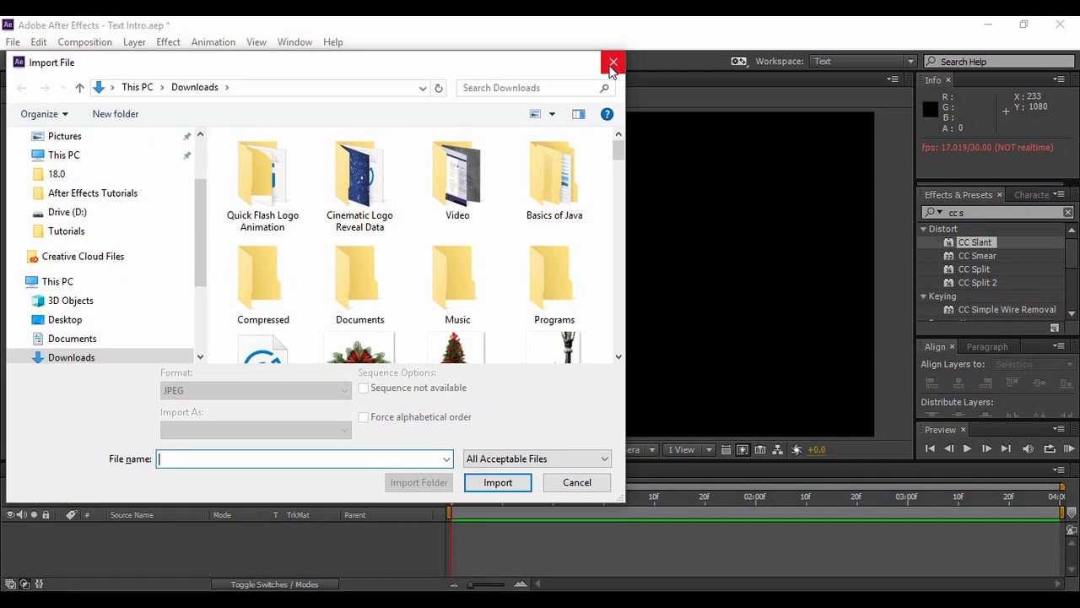
click(611, 66)
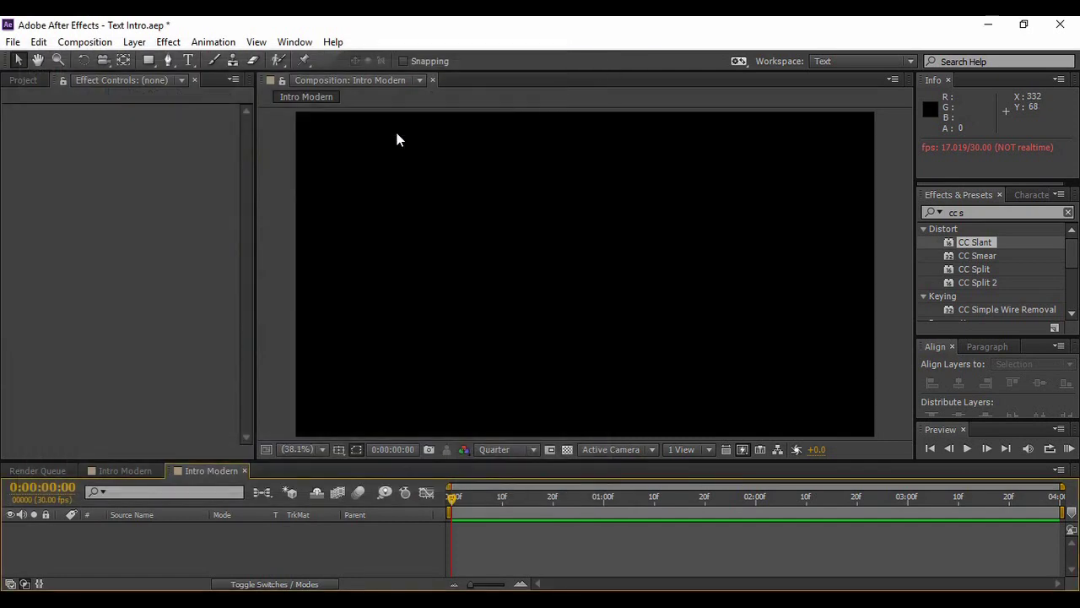
click(15, 42)
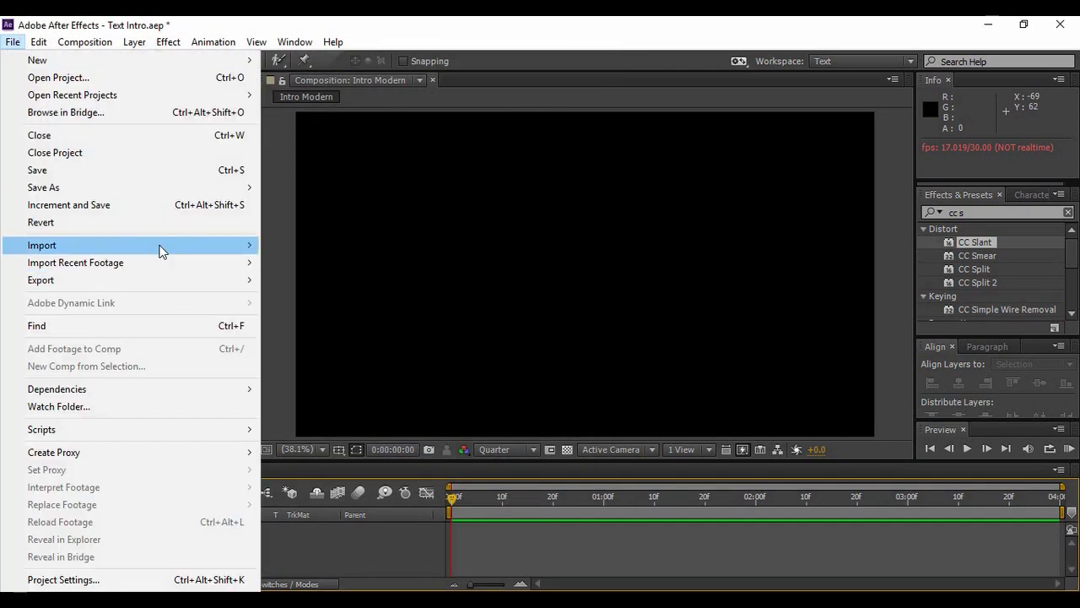
mouse_move(159, 246)
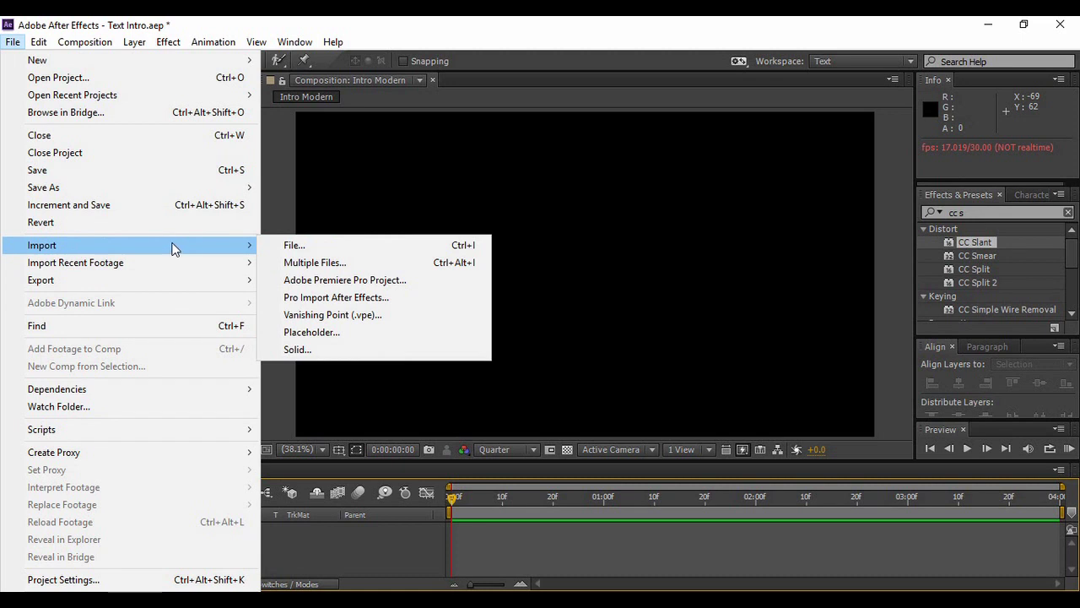
click(287, 245)
click(366, 551)
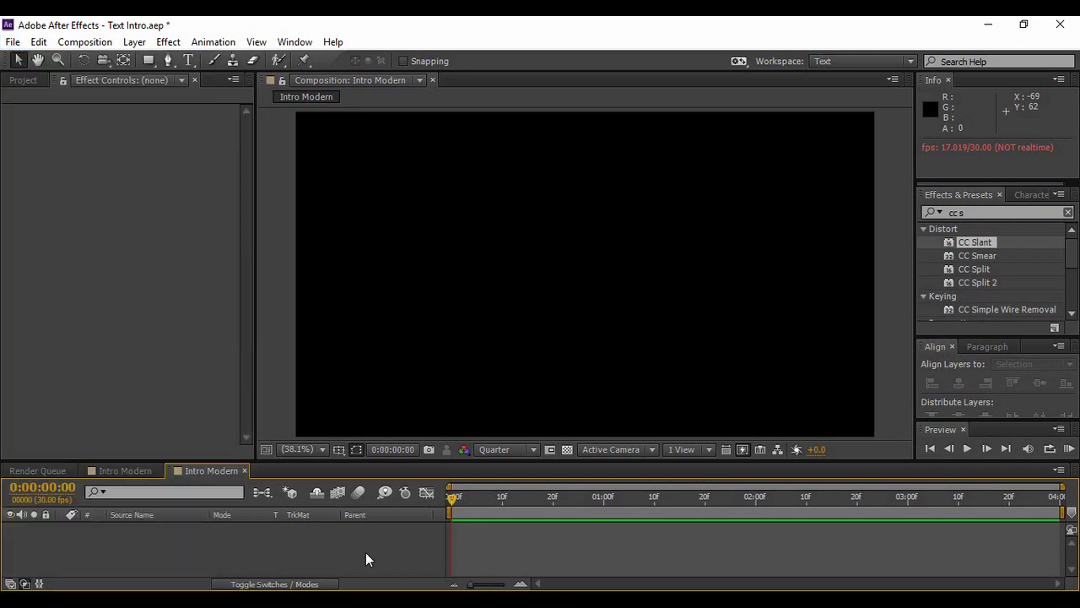
Add the city skyline jpg from the Project panel into the Intro Modern timeline.
click(20, 80)
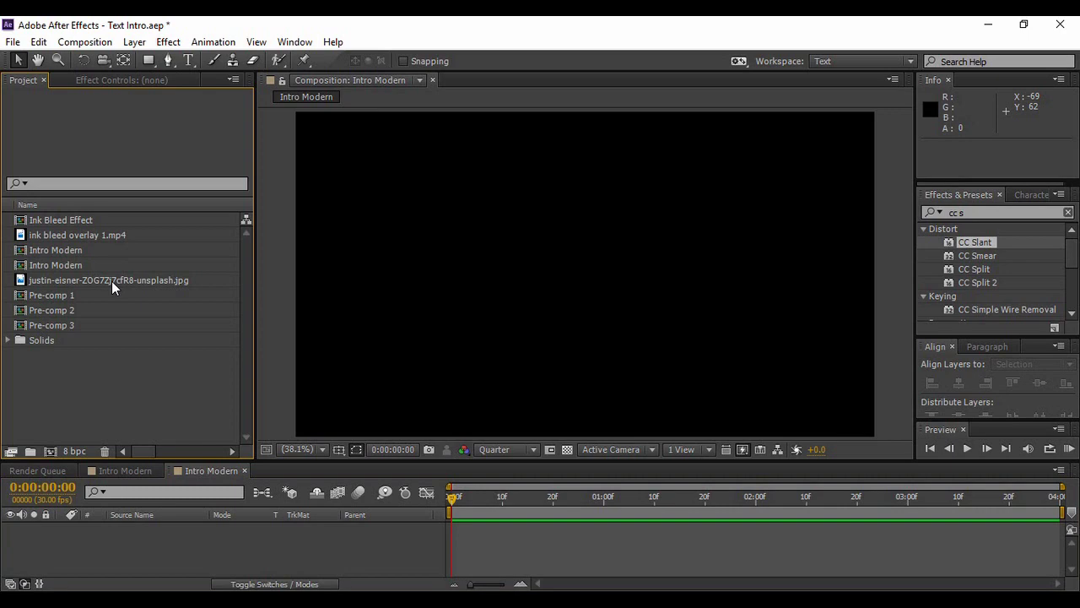
click(111, 281)
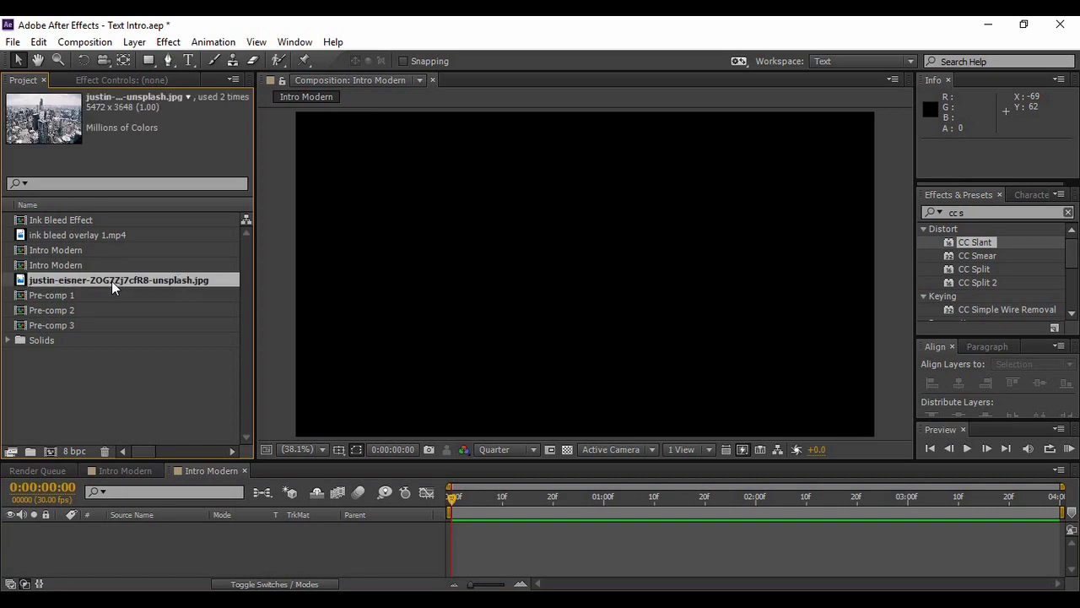
drag(111, 281, 179, 540)
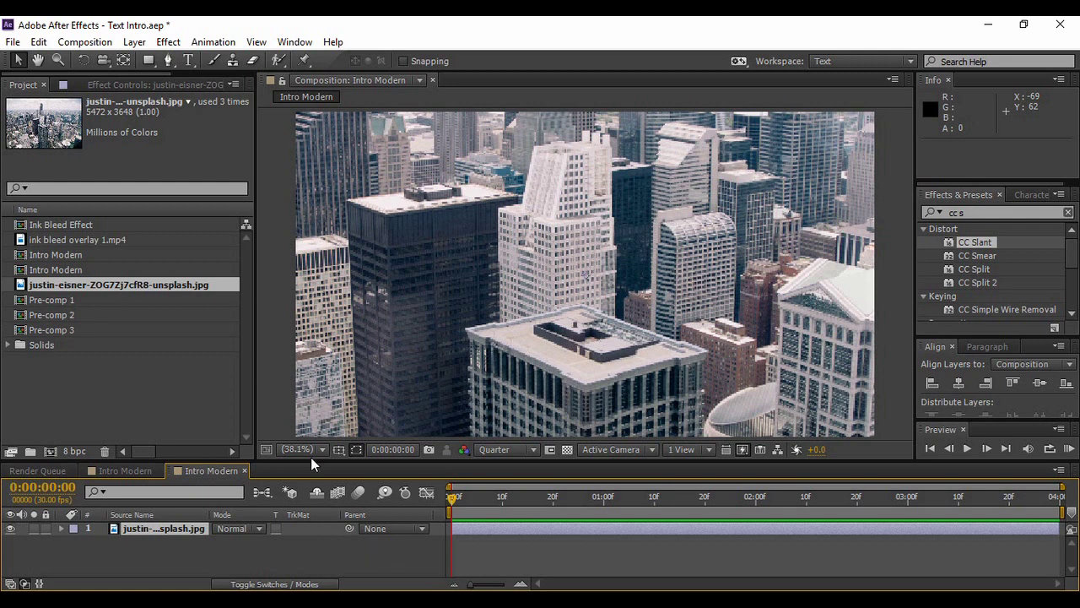
click(98, 241)
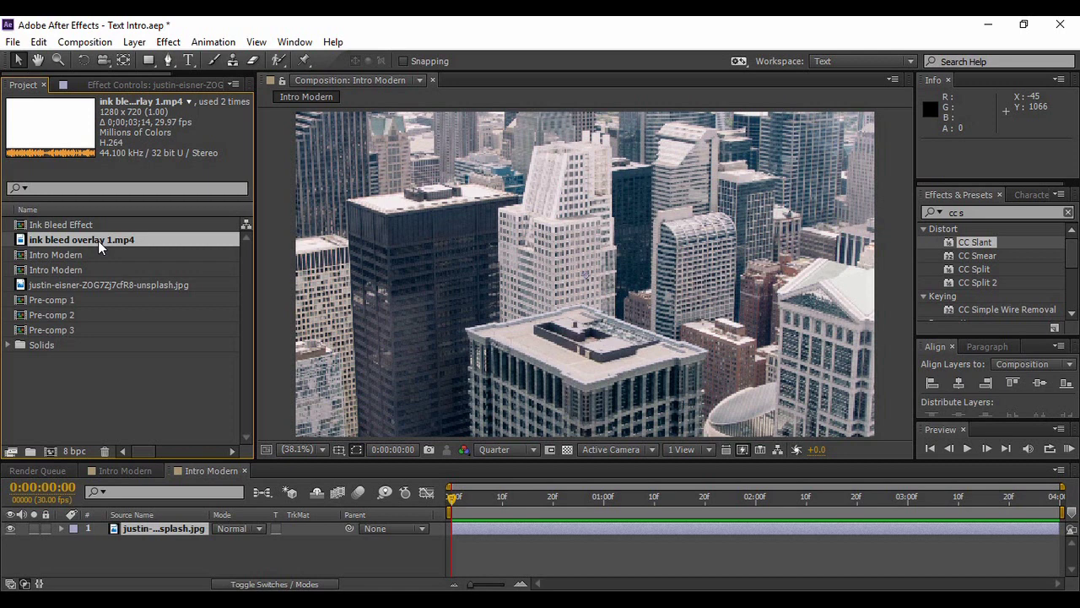
Place ink bleed overlay 1.mp4 above the city photo and preview it.
mouse_move(98, 240)
mouse_down()
mouse_move(192, 541)
mouse_move(175, 523)
mouse_up()
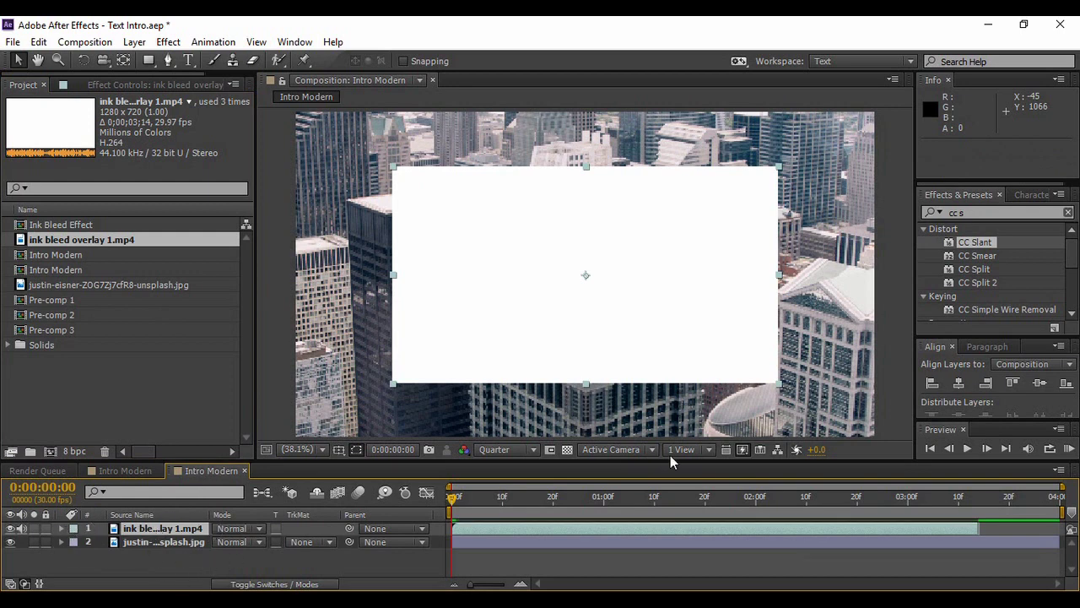
click(968, 450)
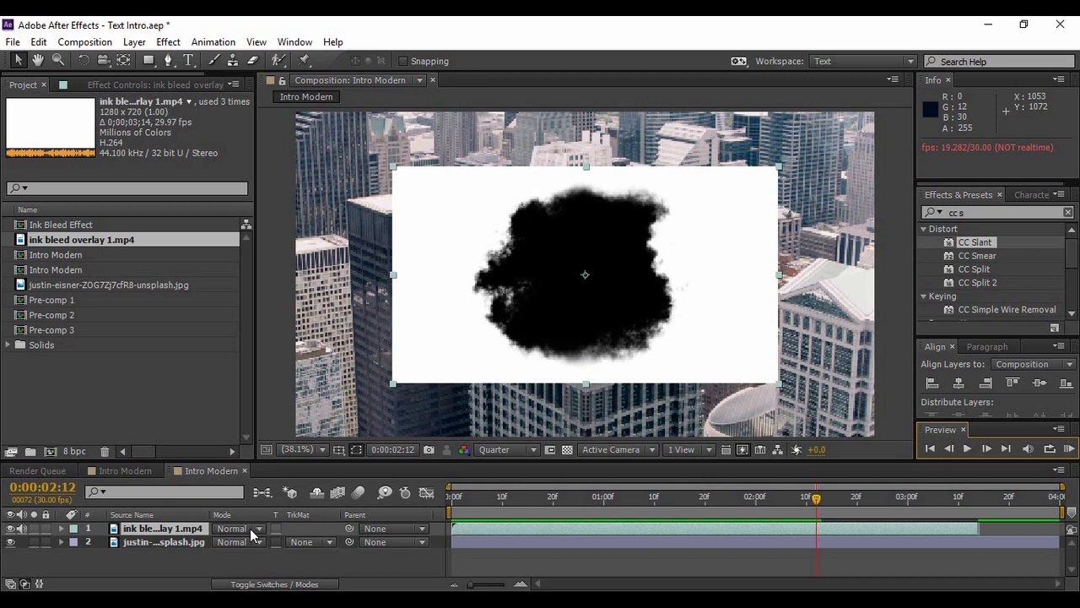
Fit the ink bleed layer to the comp, scale it to 350% and nudge its position.
right_click(180, 528)
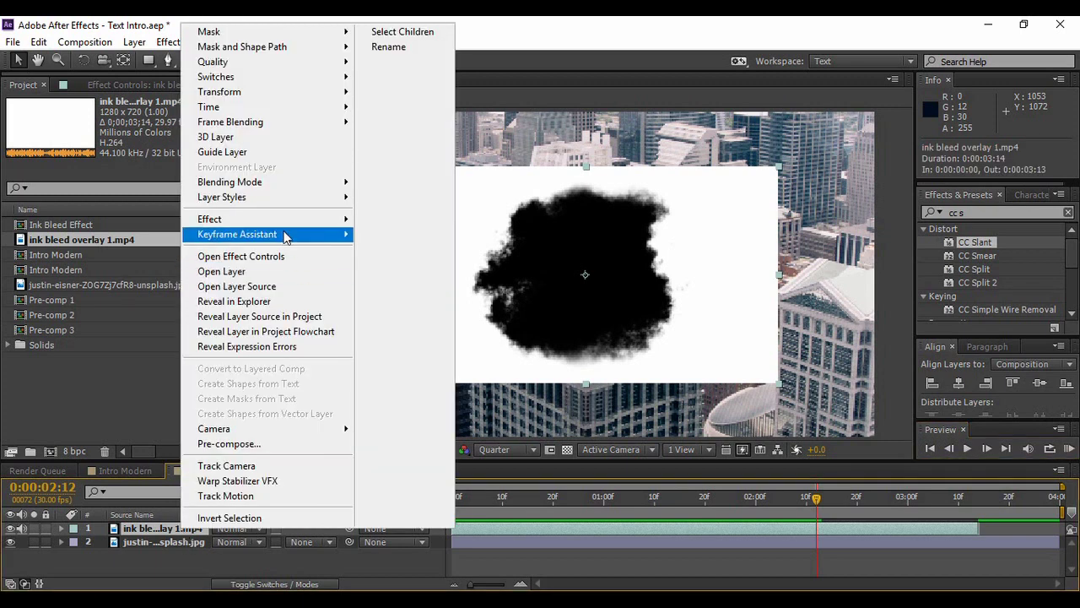
mouse_move(286, 91)
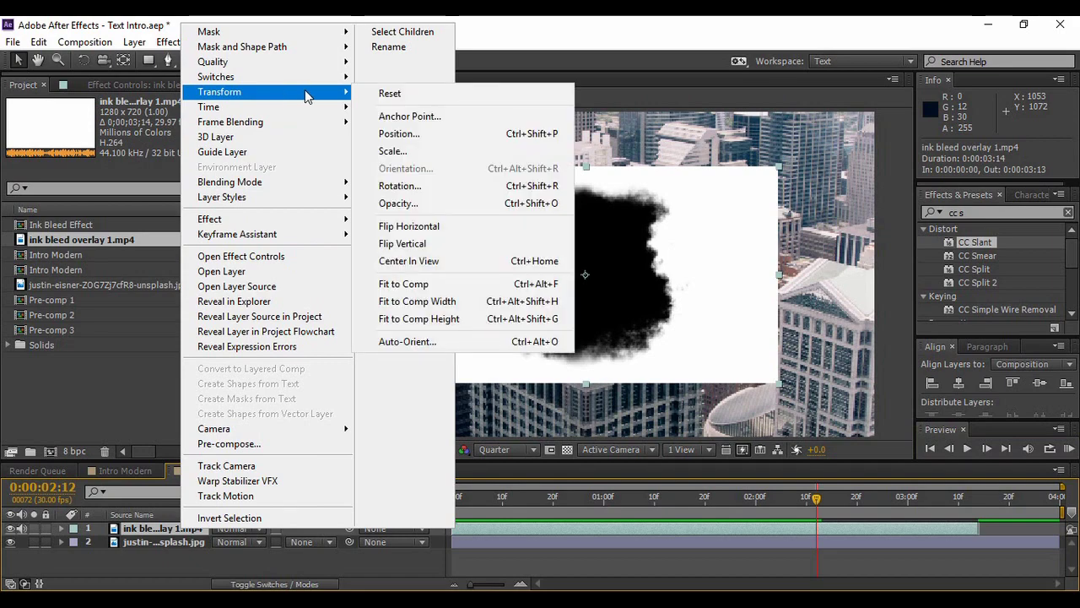
click(484, 285)
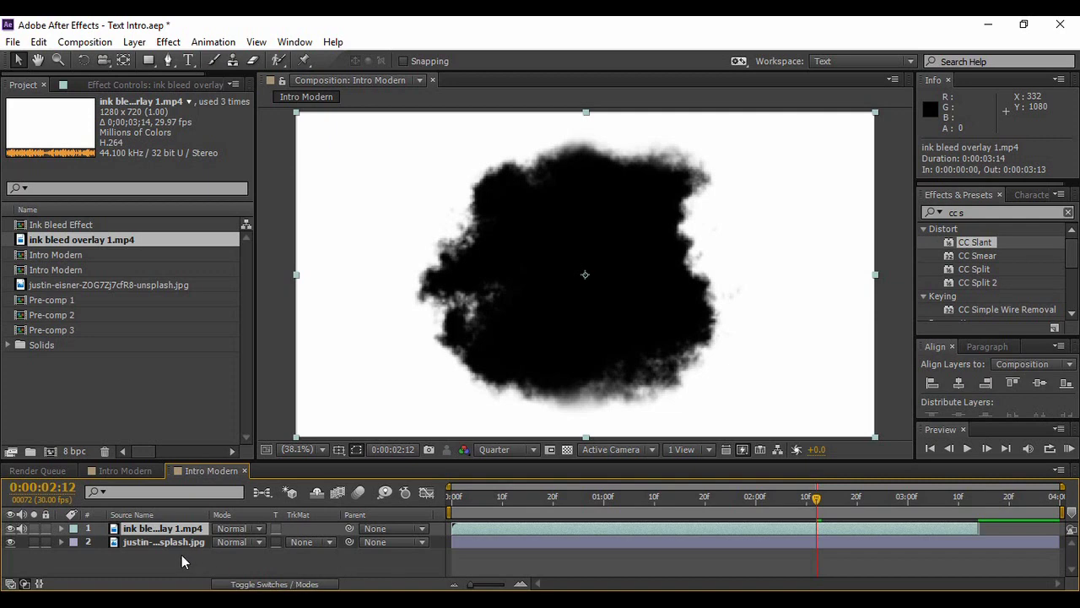
key(s)
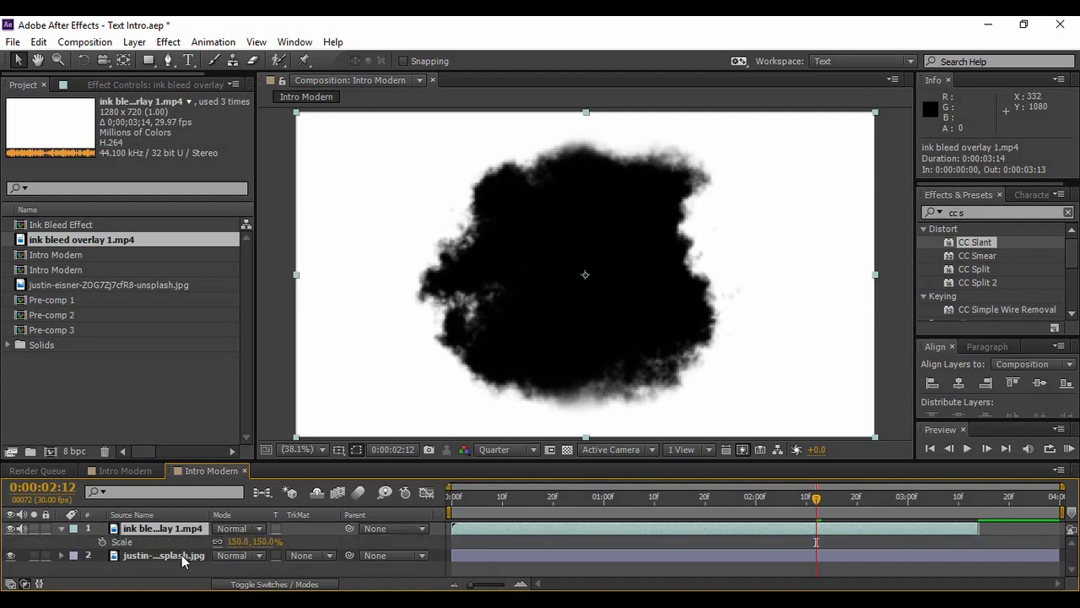
click(233, 542)
text(50)
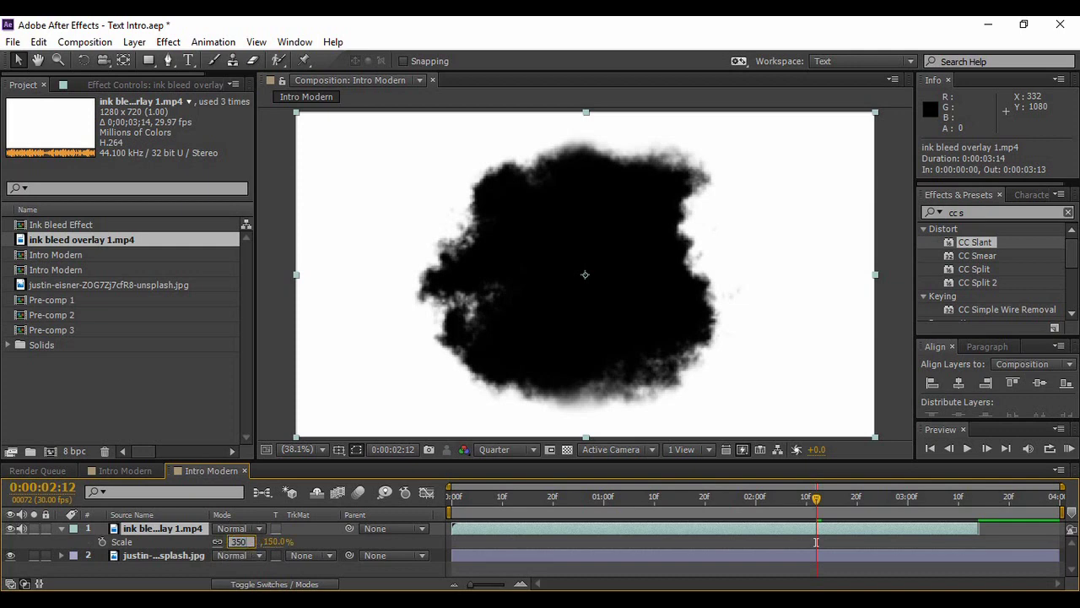
key(Return)
drag(533, 340, 545, 332)
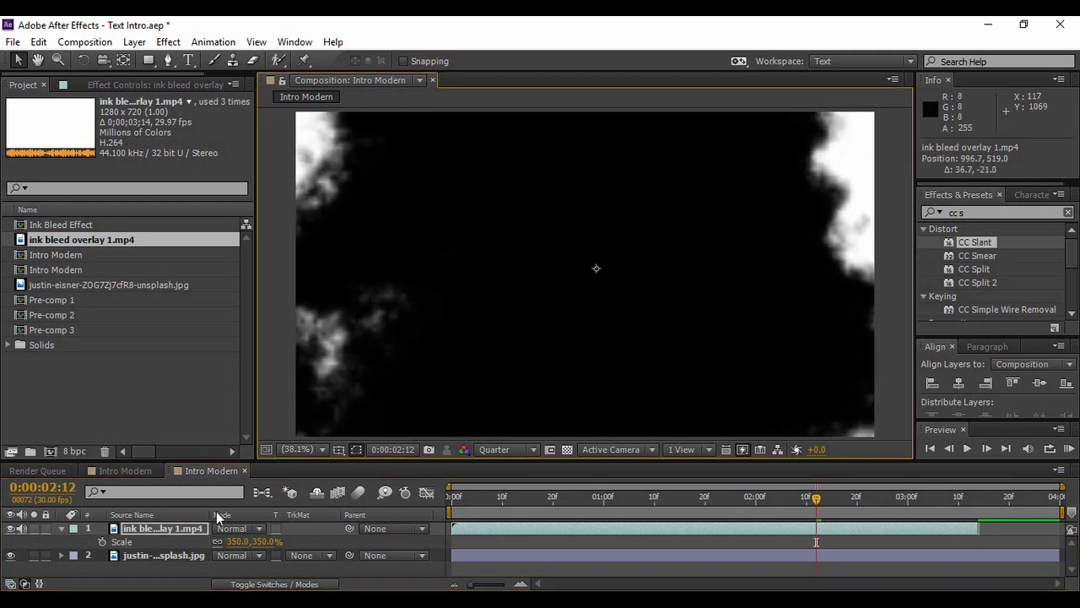
mouse_move(447, 334)
mouse_down()
mouse_move(499, 273)
mouse_move(443, 302)
mouse_up()
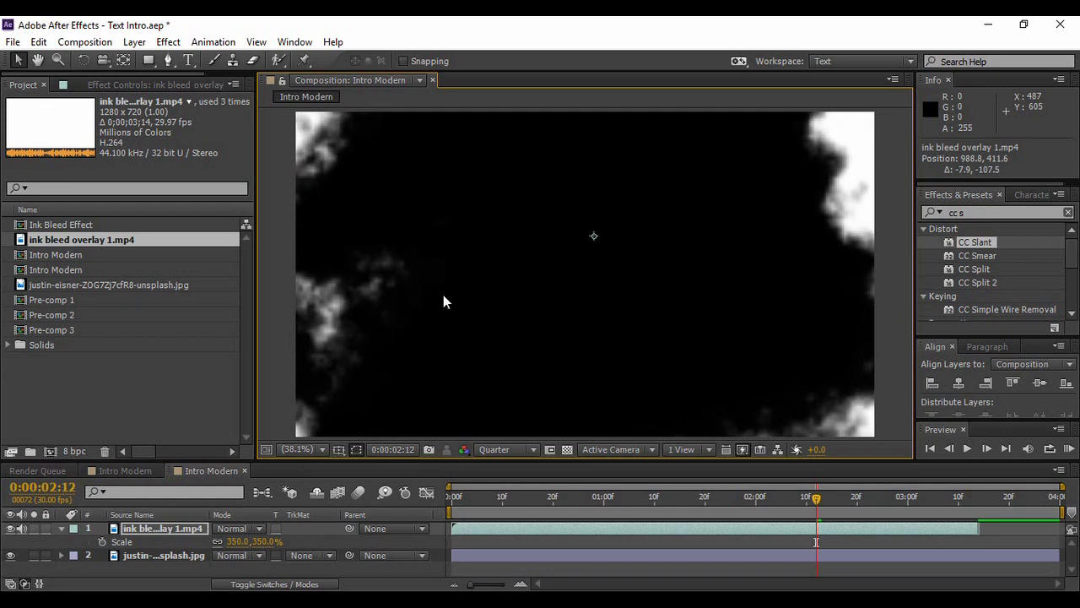
Scrub the overlay's Rotation to about 94° and its Scale up to 417%.
click(178, 529)
key(r)
mouse_move(241, 544)
mouse_down()
mouse_move(344, 530)
mouse_move(309, 540)
mouse_up()
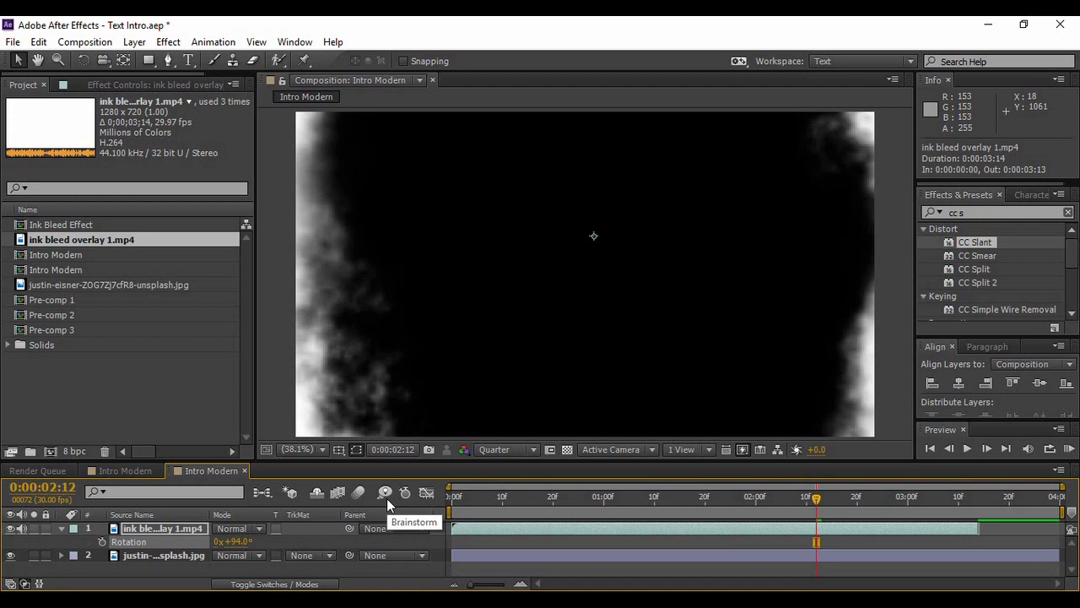
click(171, 530)
key(s)
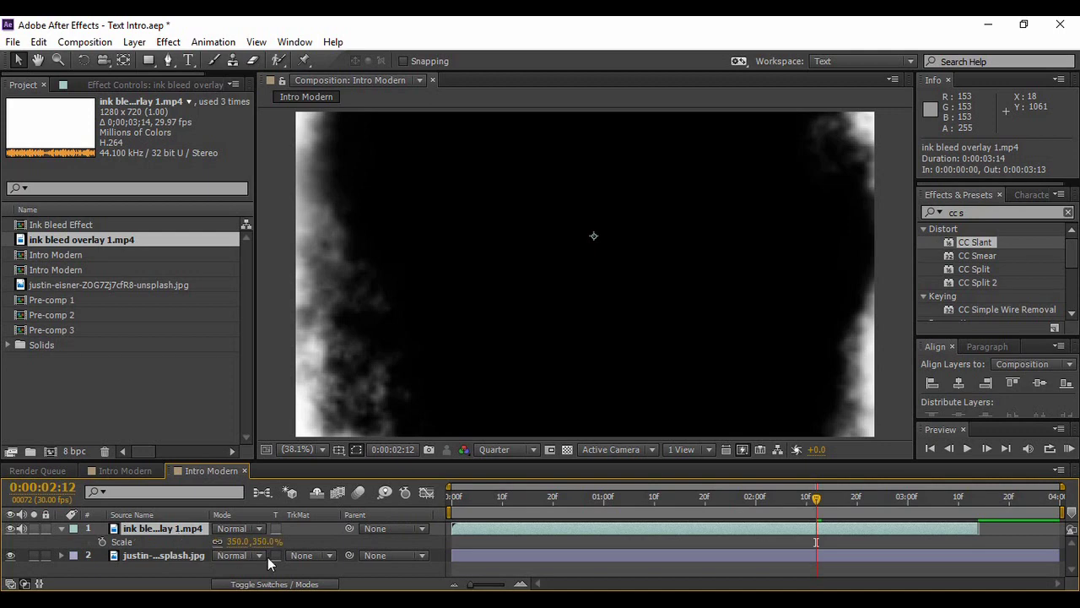
drag(237, 541, 282, 537)
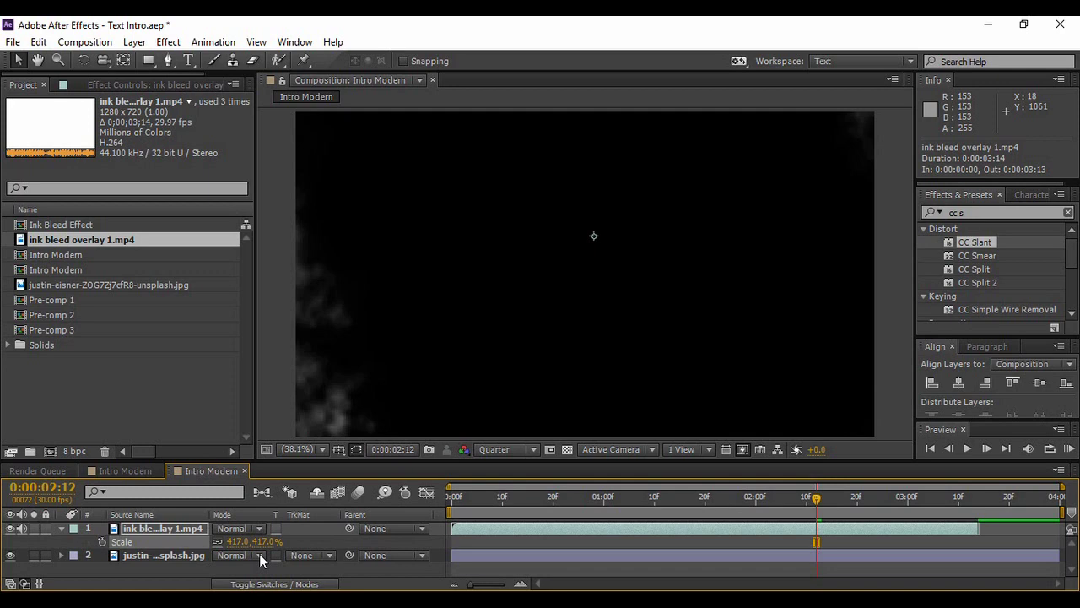
click(147, 528)
key(r)
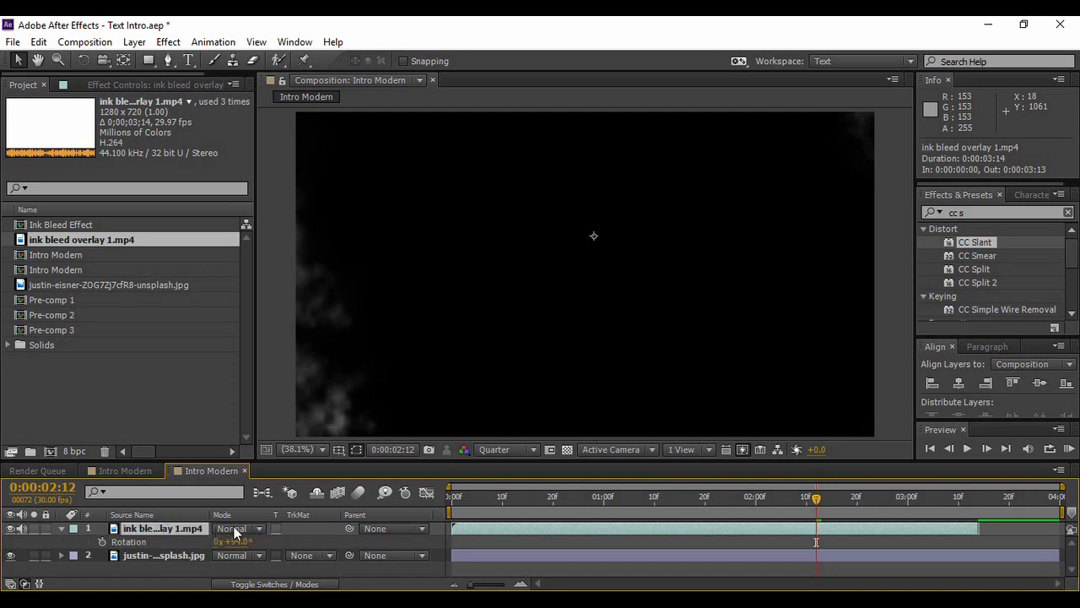
click(191, 555)
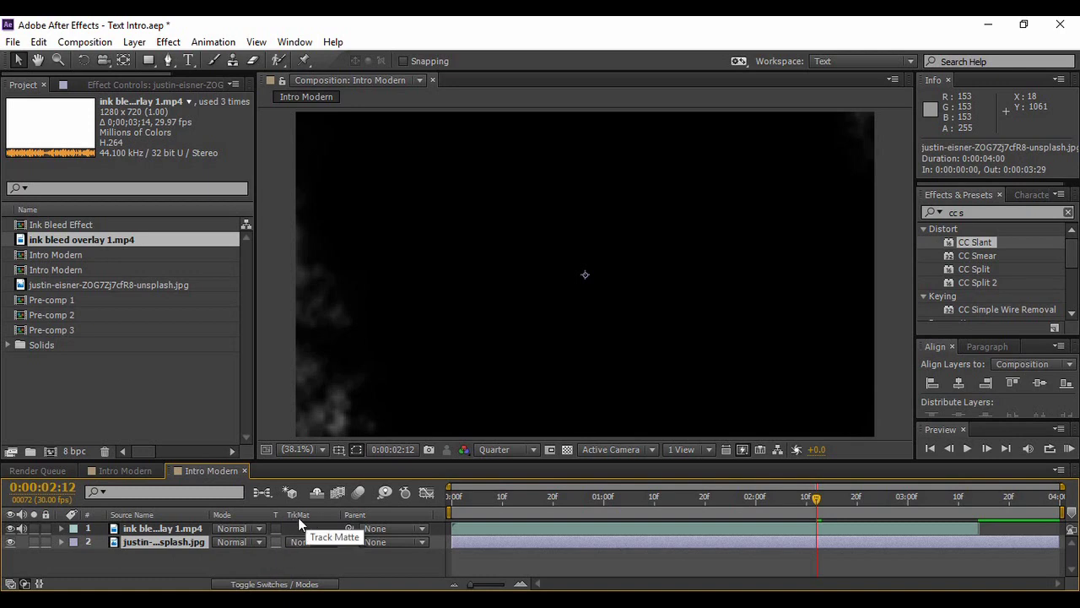
Set the photo's track matte to Luma Inverted 'ink bleed overlay 1.mp4' and preview the reveal.
click(300, 541)
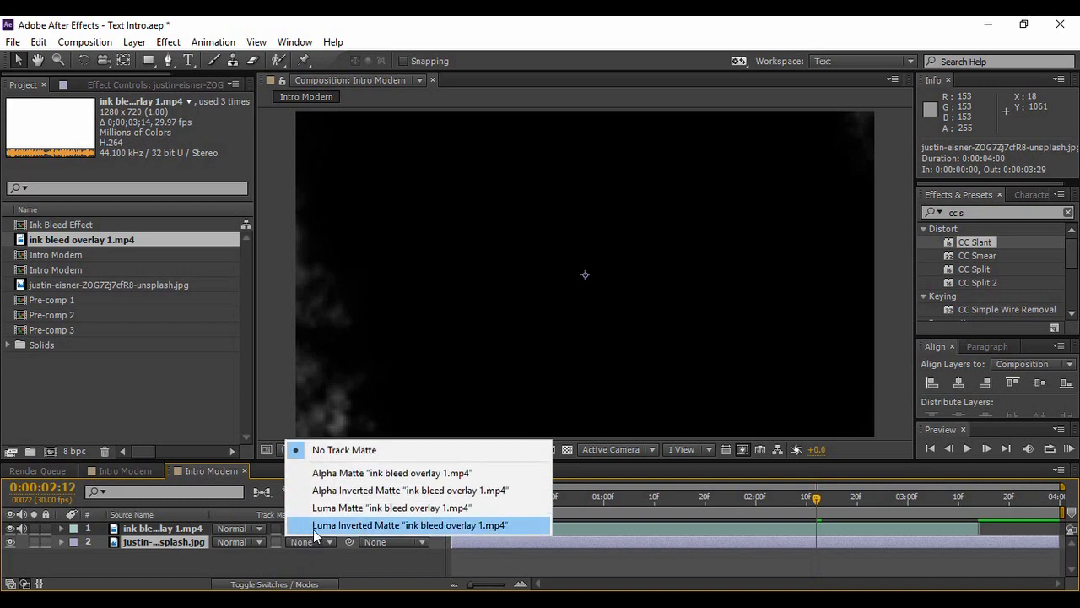
click(313, 529)
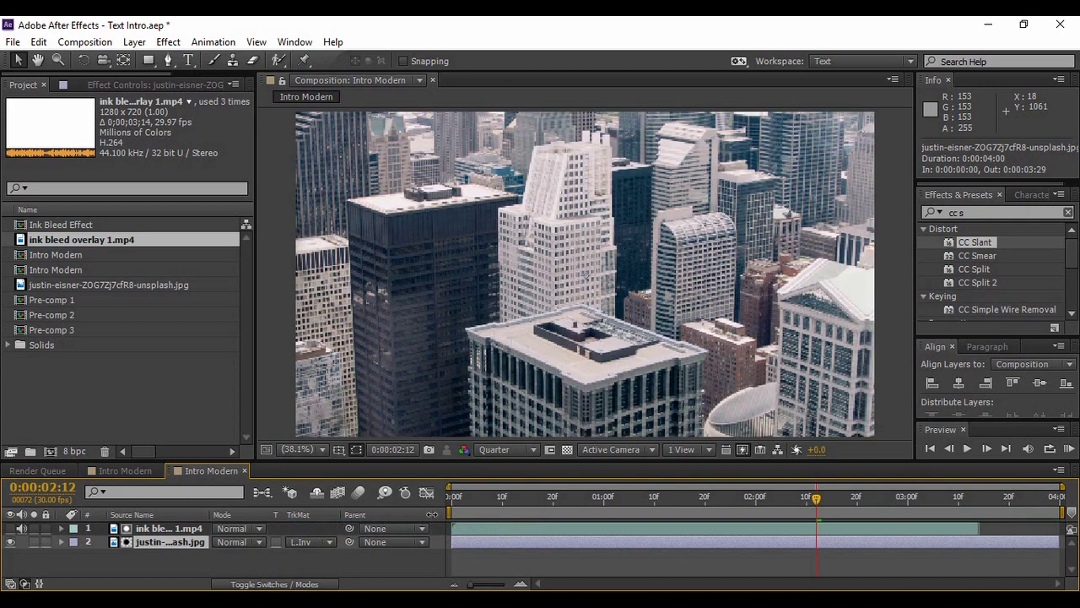
click(933, 447)
click(967, 449)
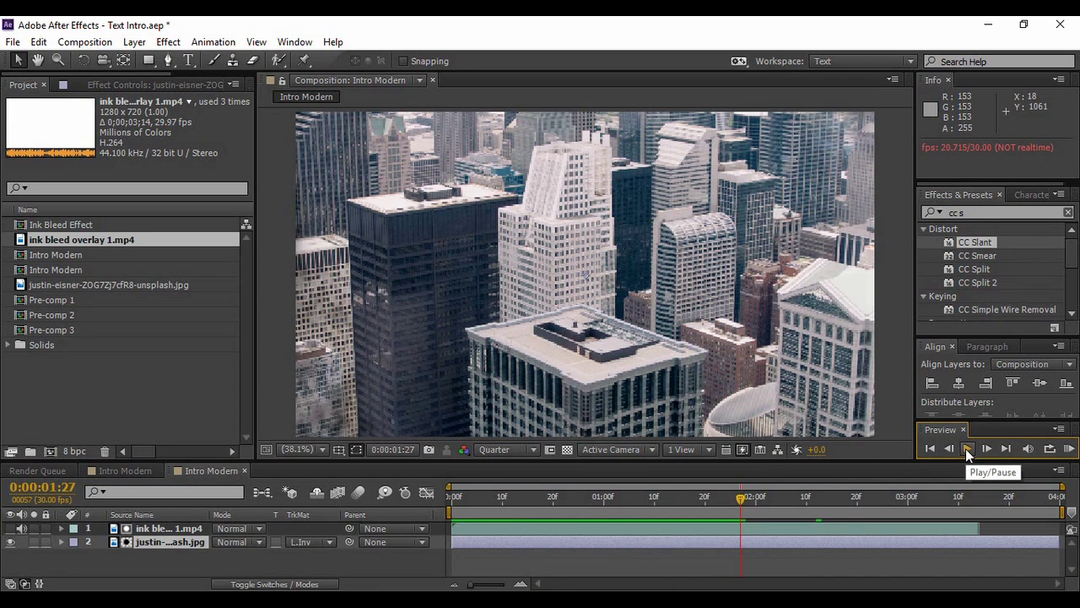
click(934, 447)
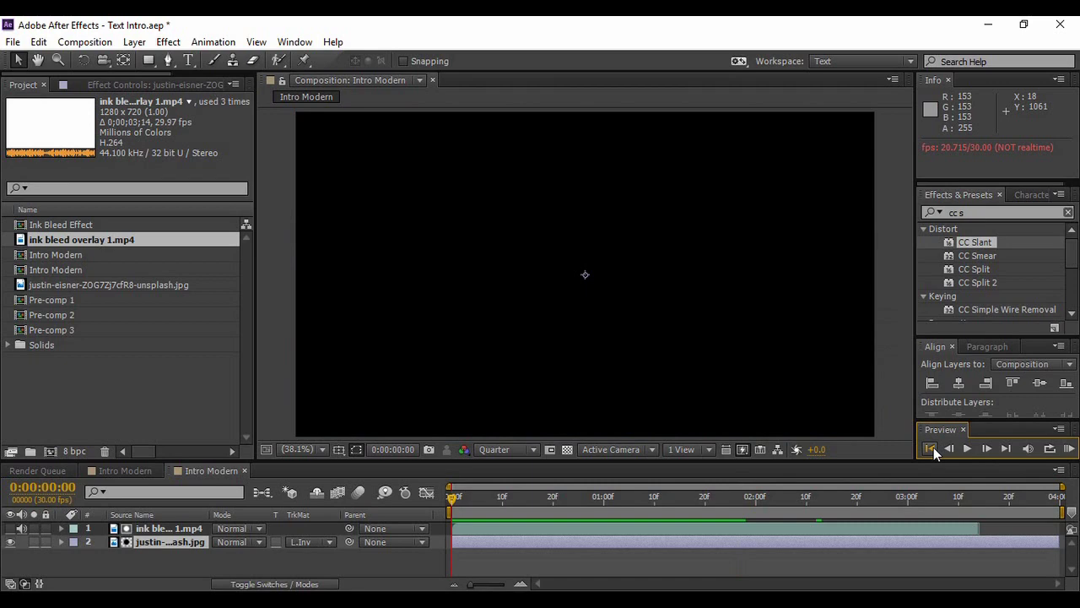
Keyframe the city photo's Scale at 37% on frame 0 and 100% at 3 seconds.
key(s)
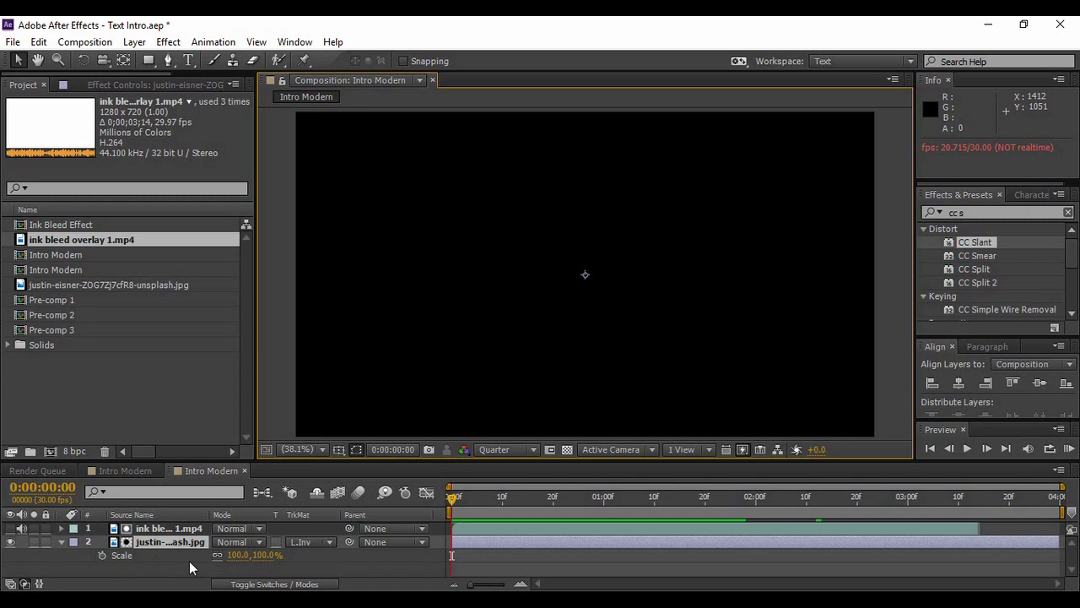
click(239, 554)
text(37)
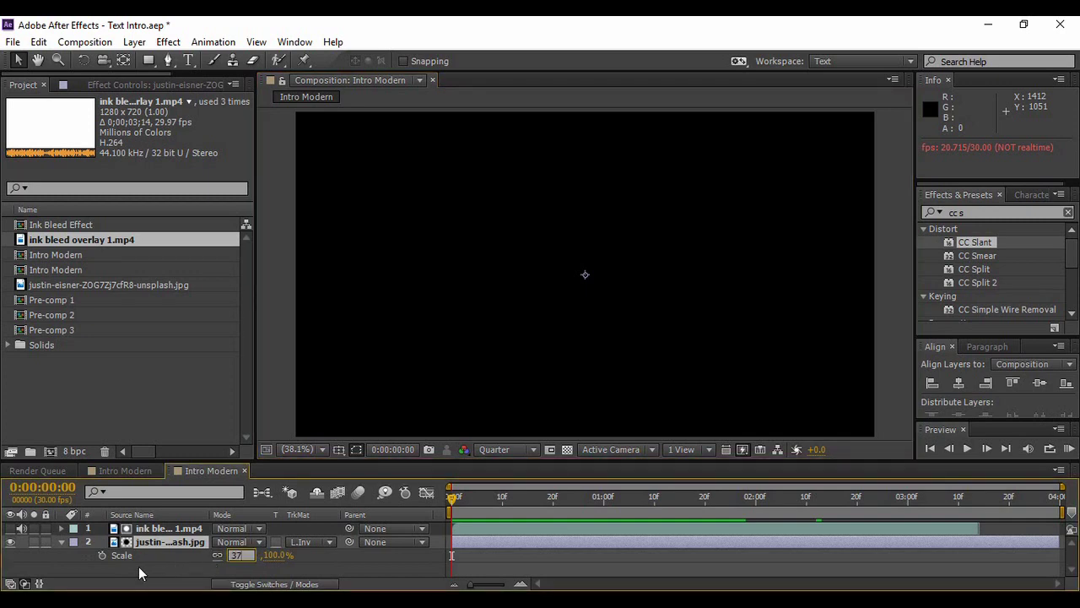
click(101, 555)
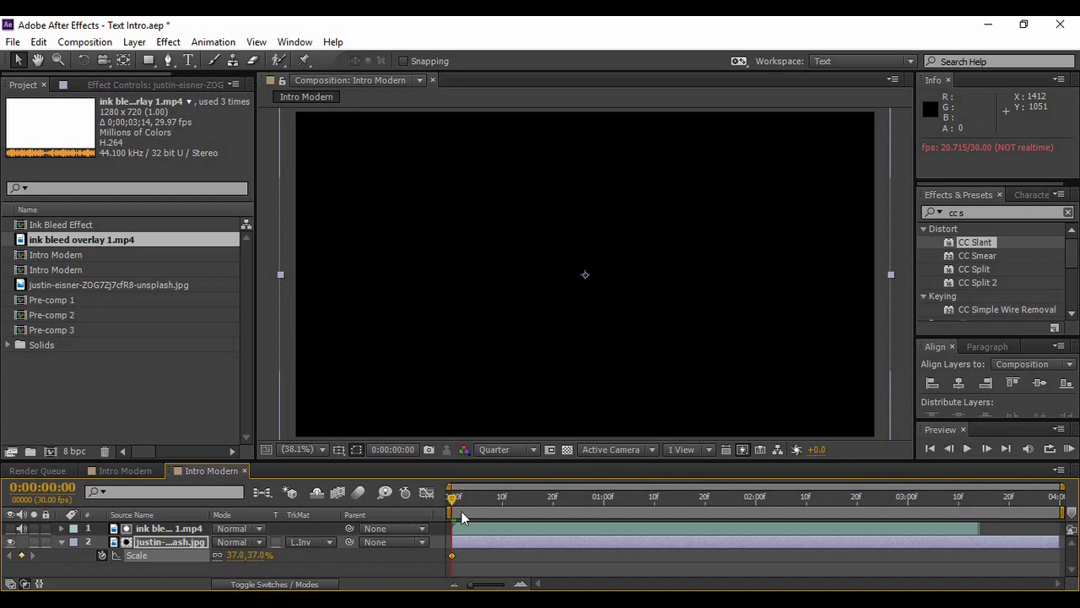
drag(451, 503, 909, 529)
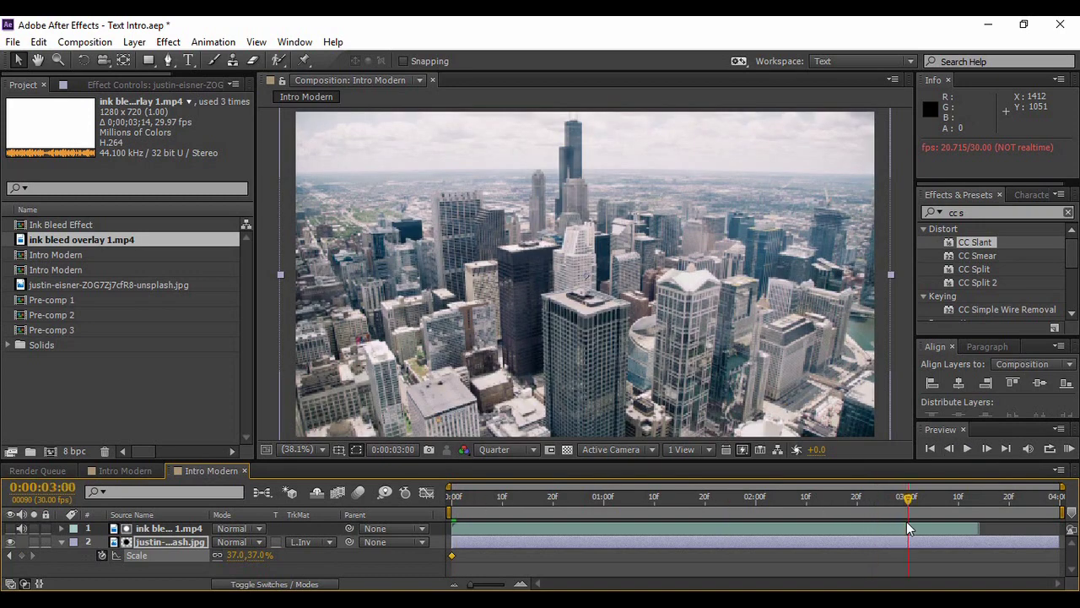
click(258, 557)
text(100)
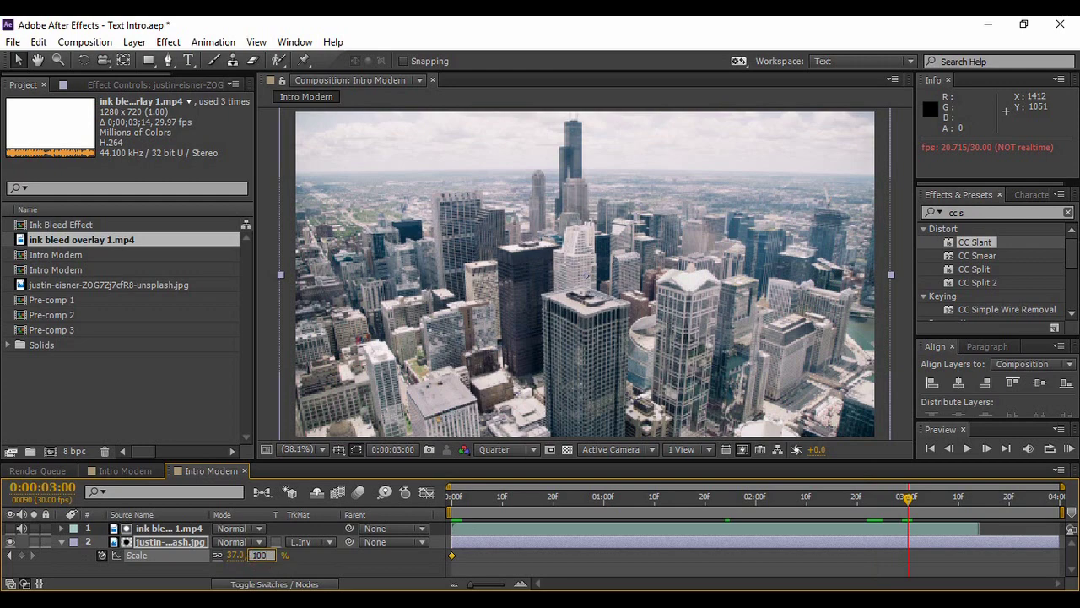
key(Return)
click(966, 449)
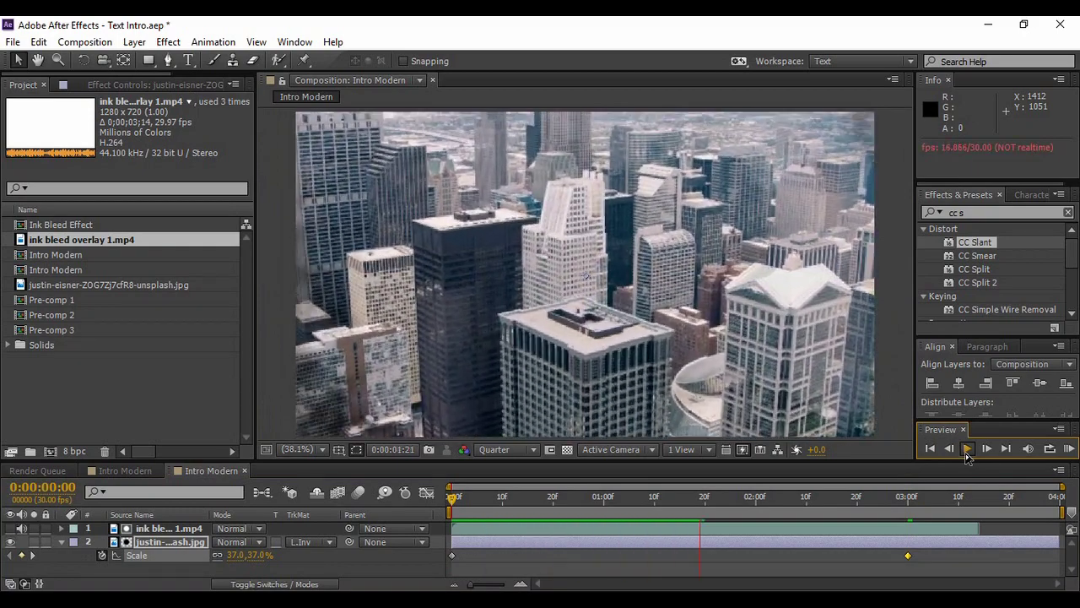
click(966, 451)
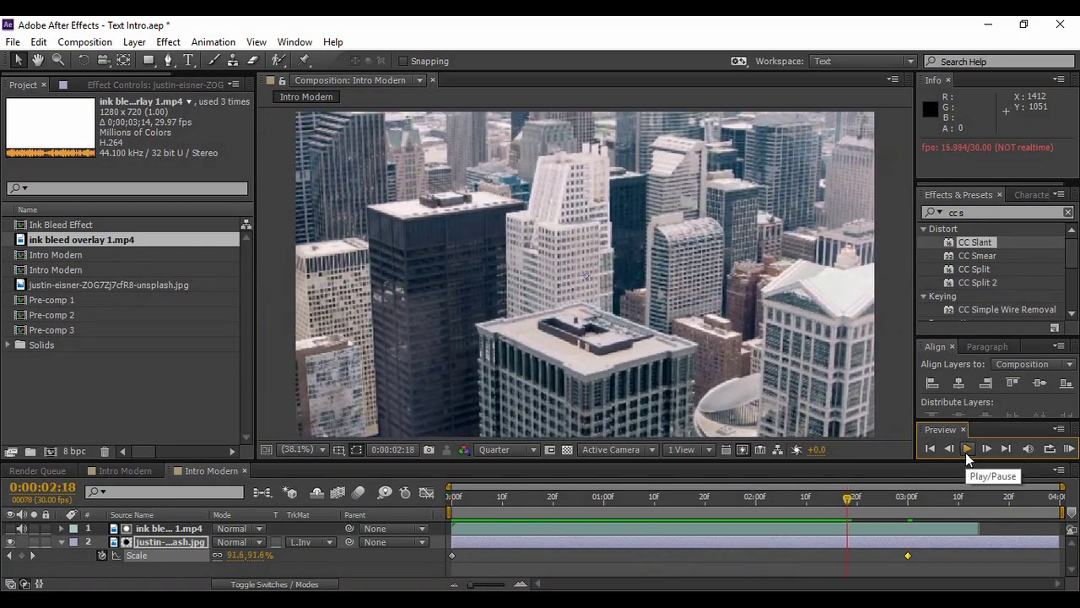
Change the 3-second Scale keyframe to 80% and replay the preview.
double_click(908, 555)
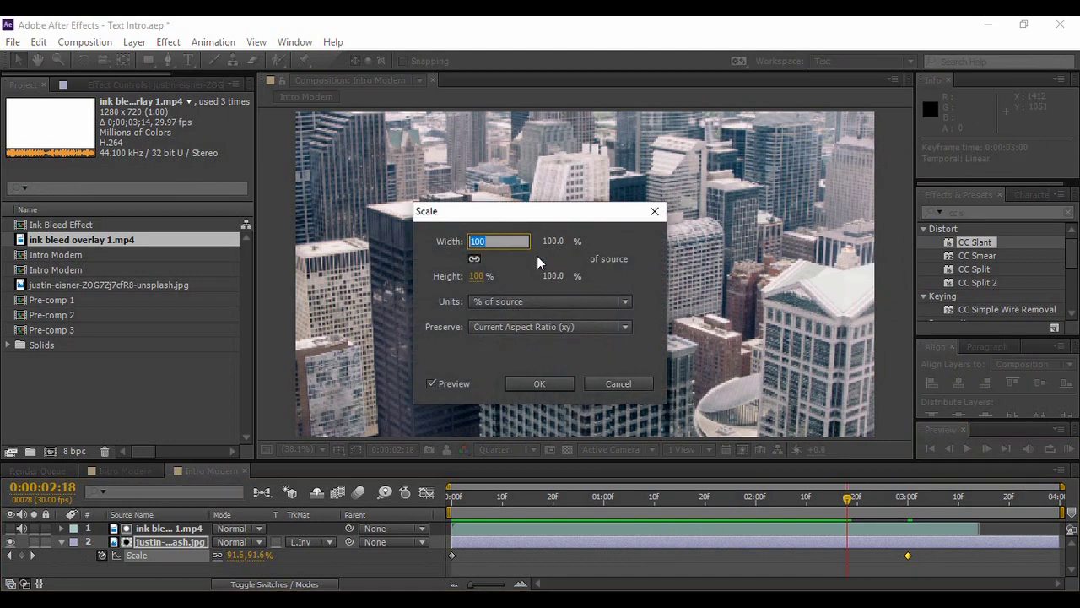
text(80)
key(Return)
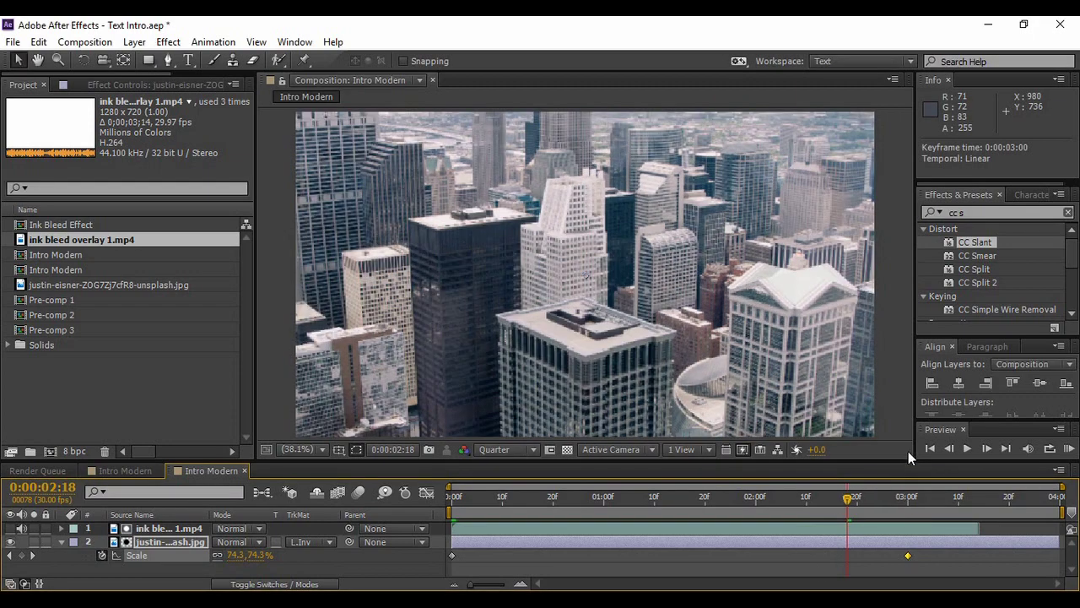
click(929, 449)
click(967, 449)
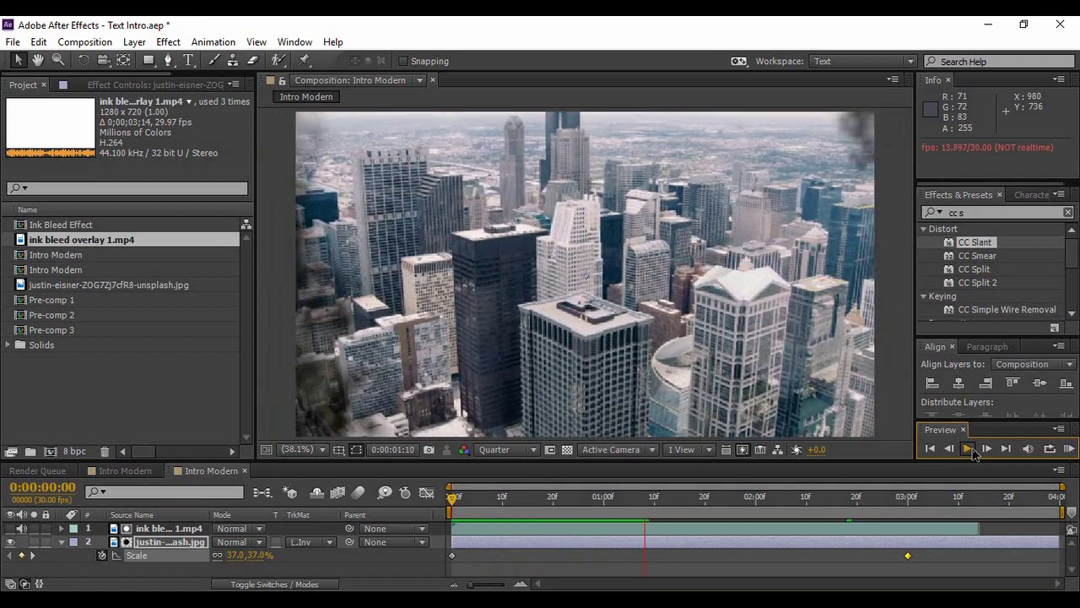
click(971, 449)
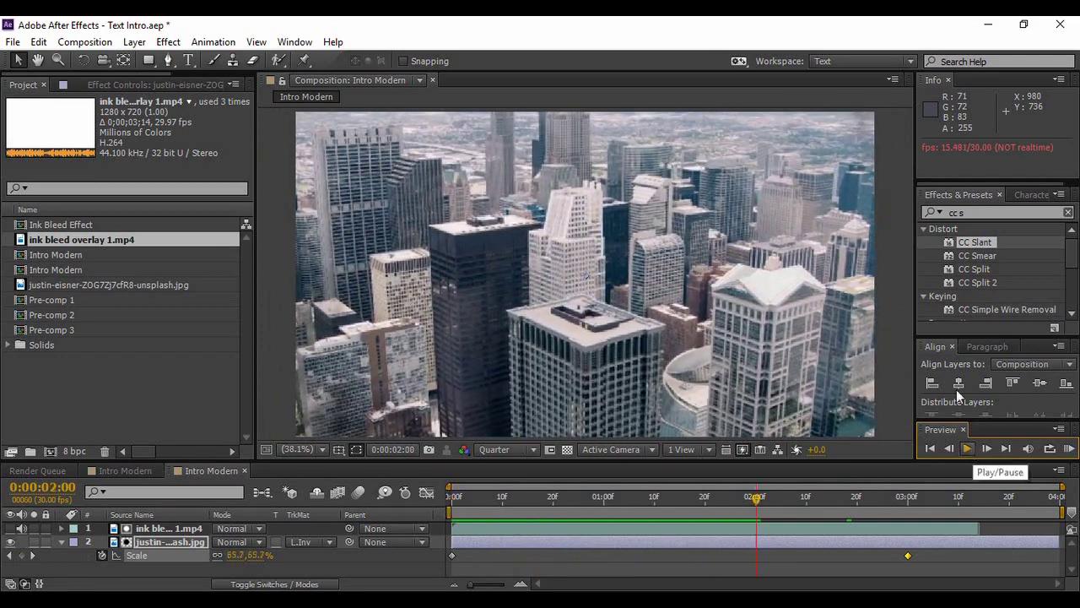
drag(967, 212, 943, 214)
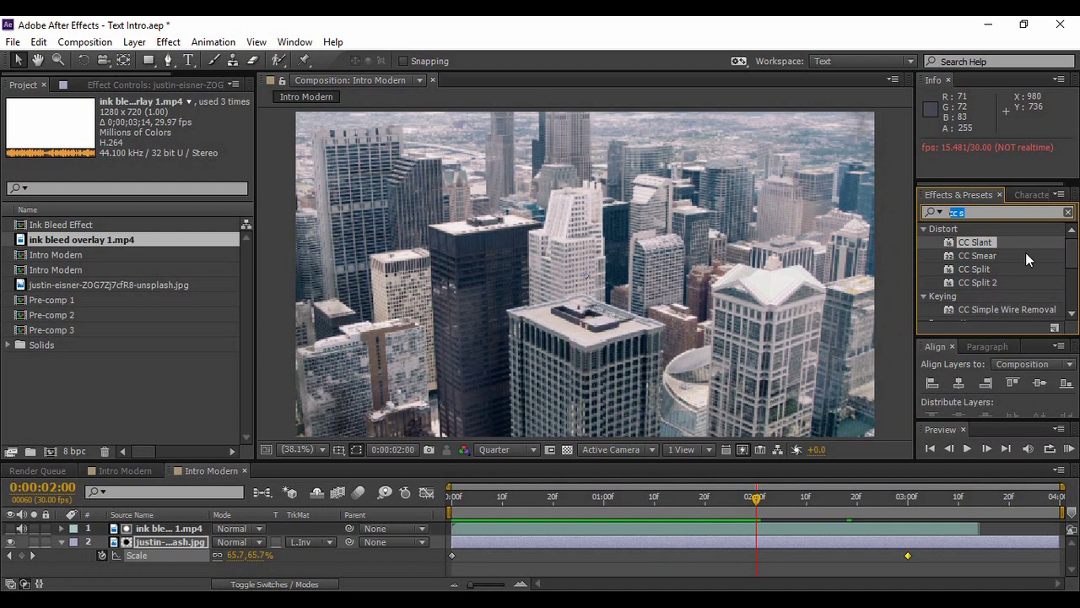
Apply Tint to the city photo with Amount to Tint set to 55%.
text(tint)
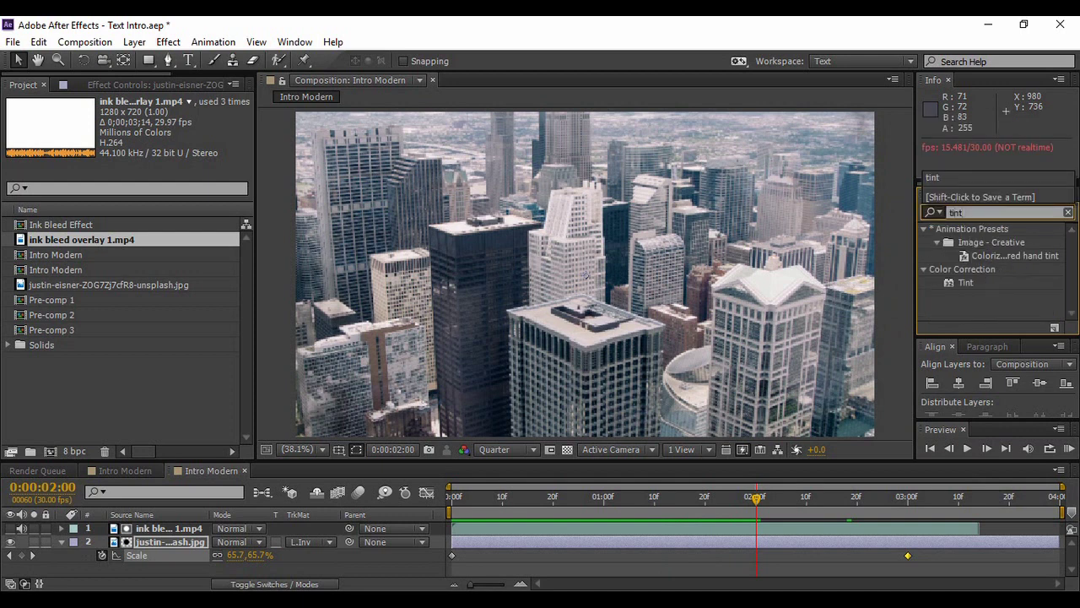
drag(965, 287, 160, 542)
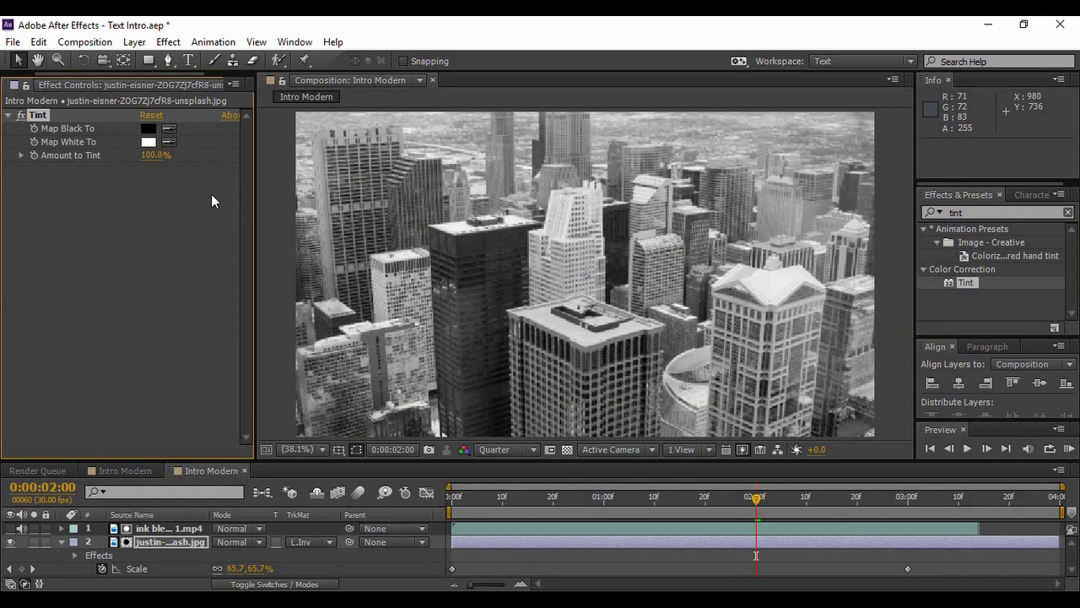
click(155, 156)
text(55)
click(171, 237)
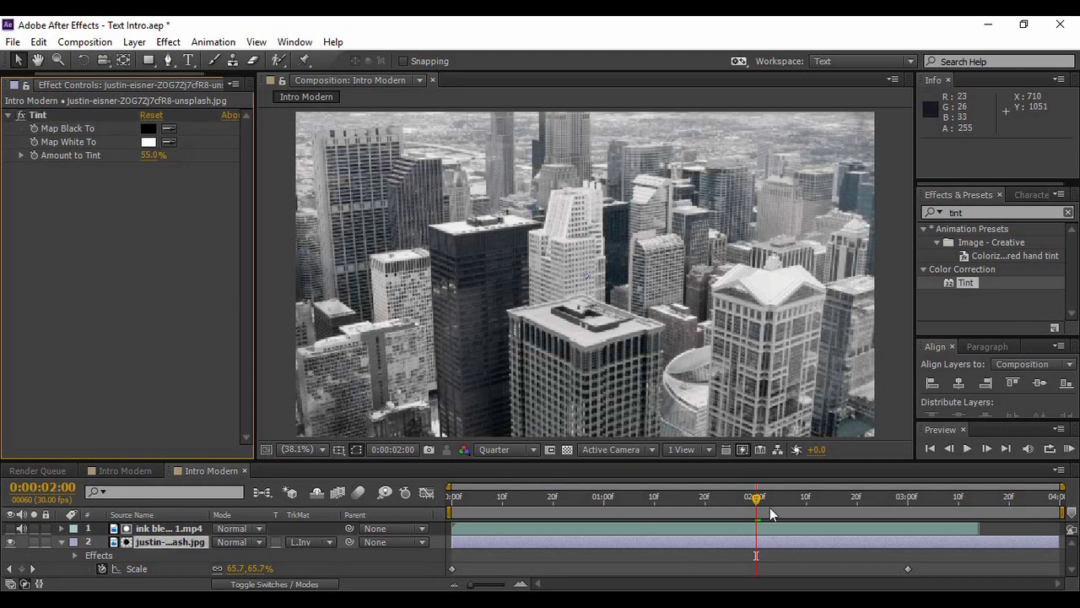
drag(760, 504, 518, 524)
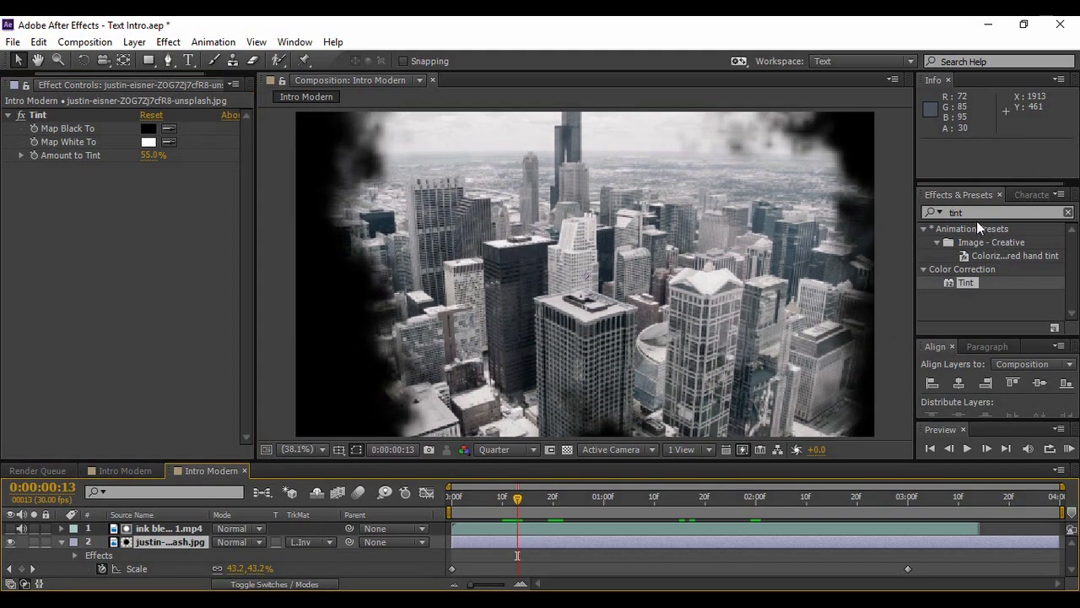
drag(971, 216, 934, 215)
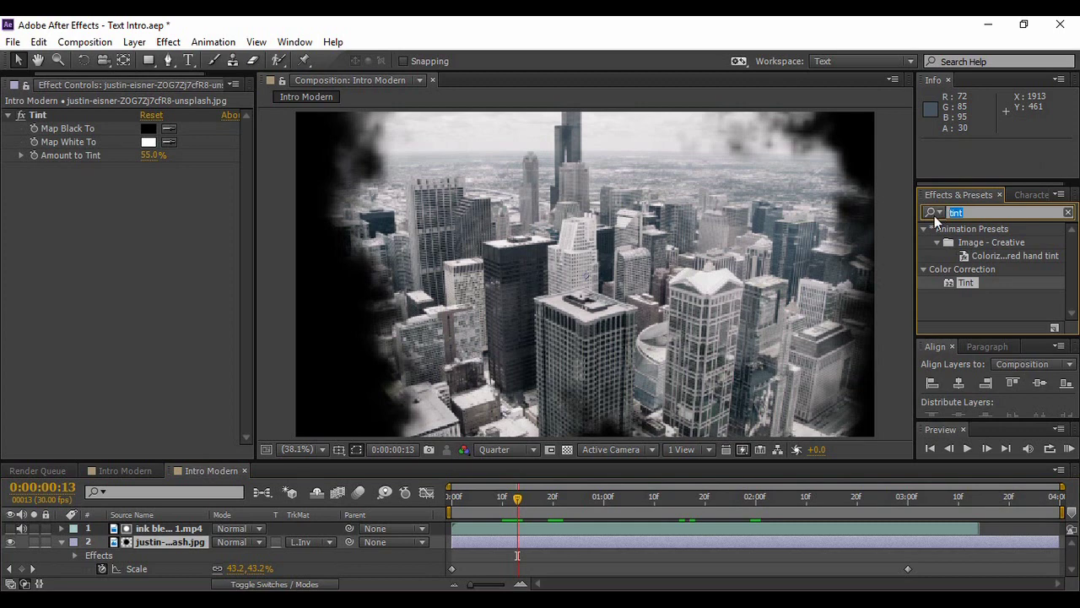
Apply the Optics Compensation effect to the city photo layer.
text(opti)
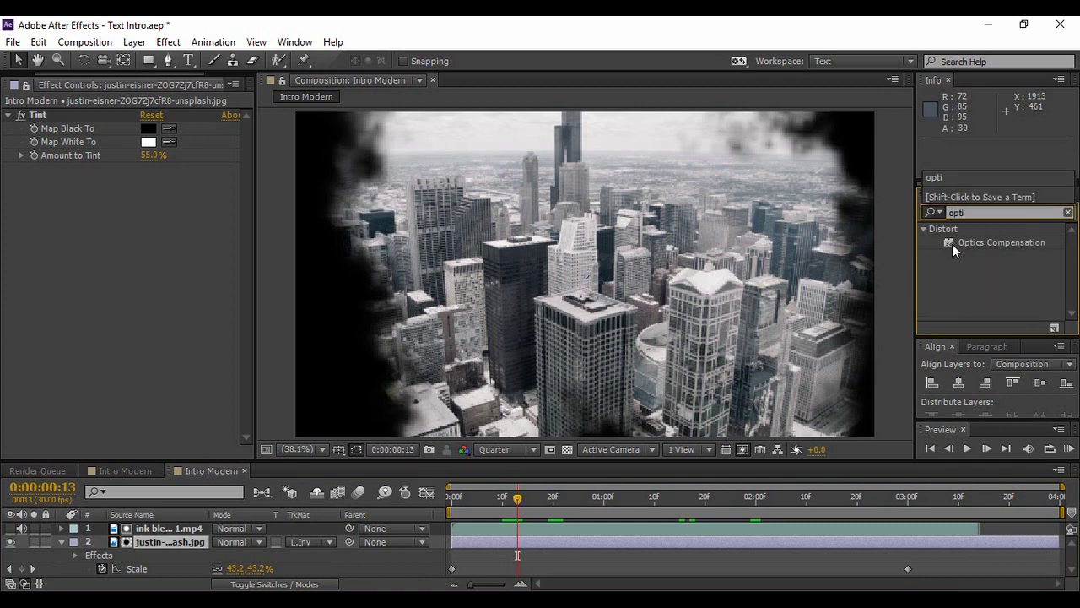
click(971, 243)
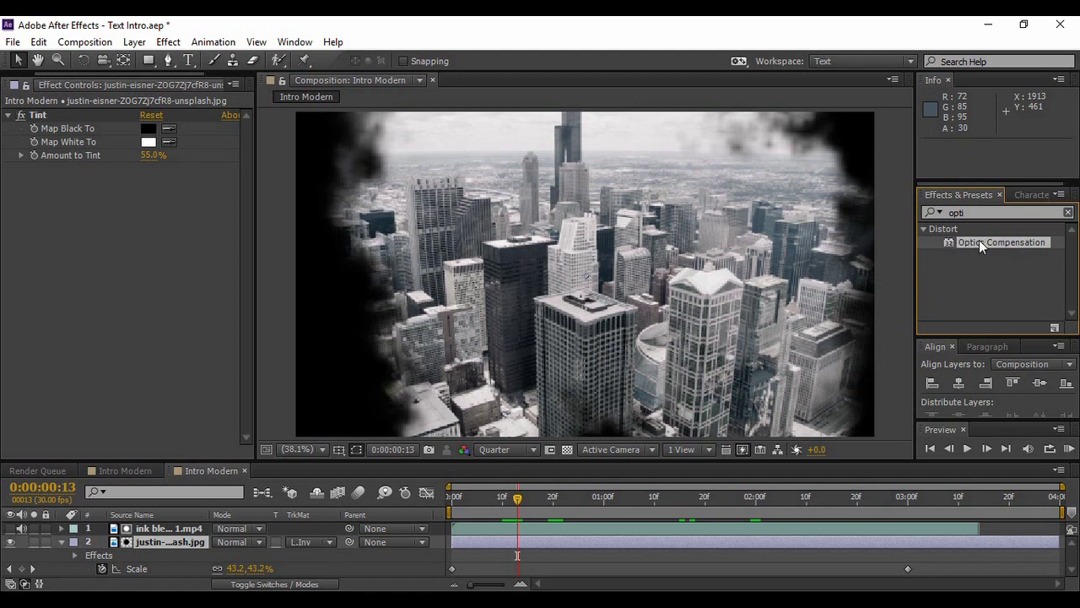
drag(978, 240, 169, 539)
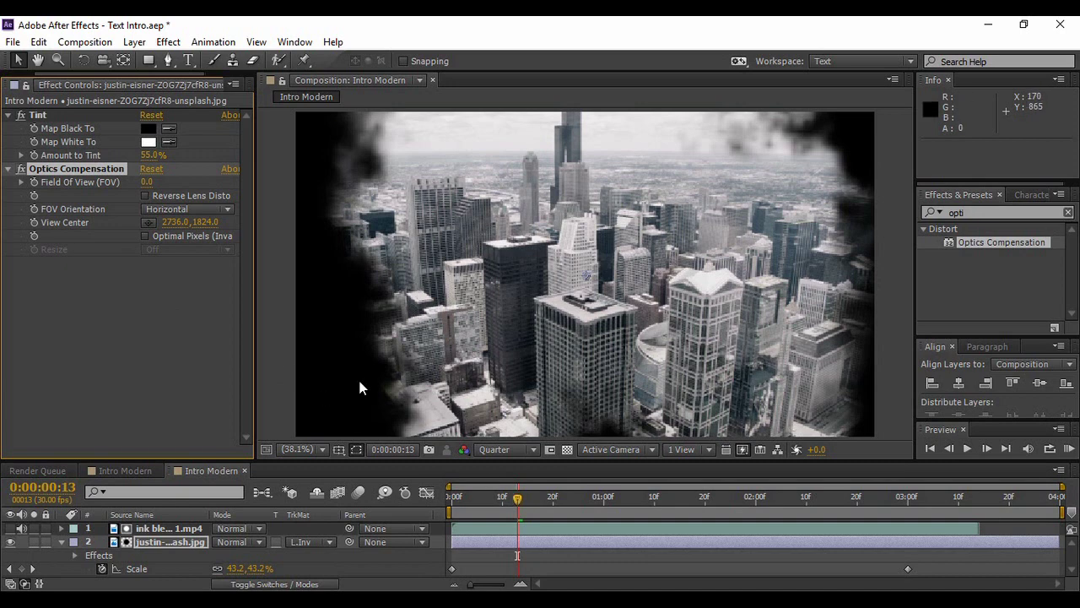
drag(518, 506, 430, 505)
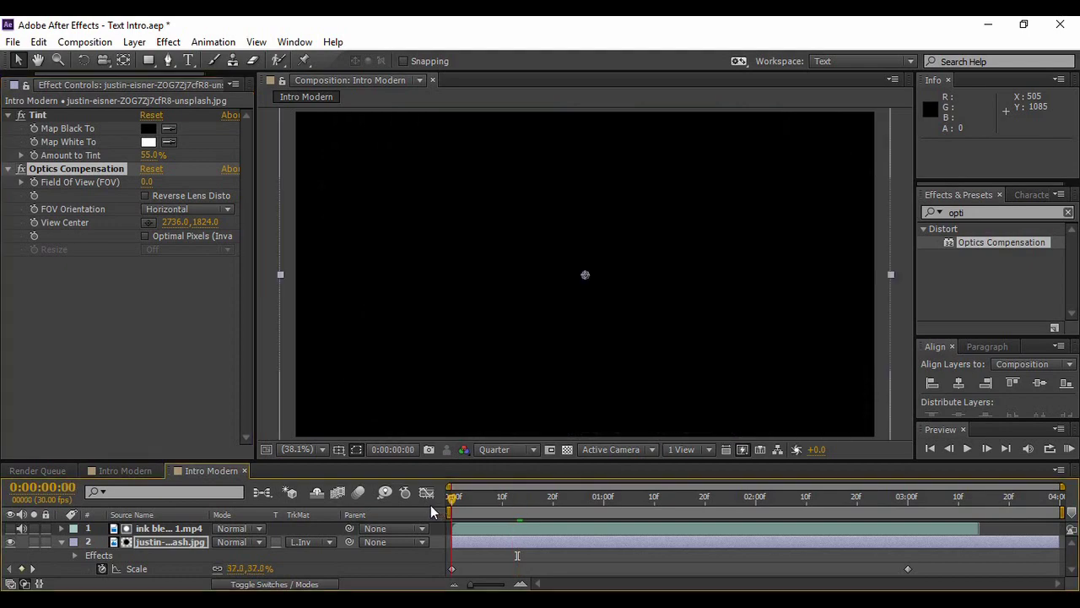
Keyframe Field Of View at 30 at 0:00 and 100 at 3:00, with Reverse Lens Distortion on.
click(147, 182)
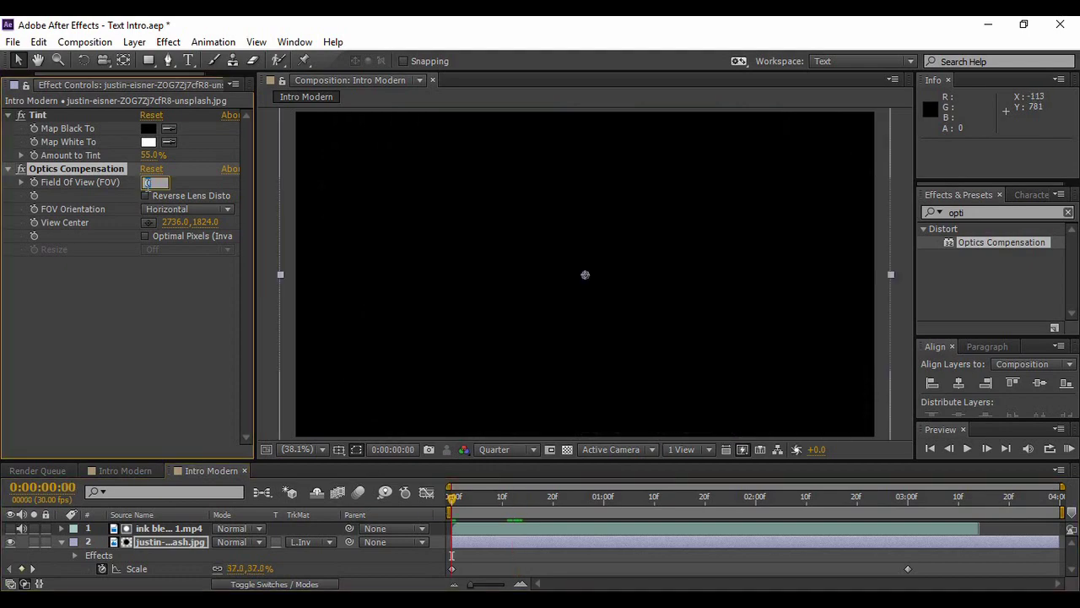
text(30)
click(34, 182)
drag(454, 493, 908, 536)
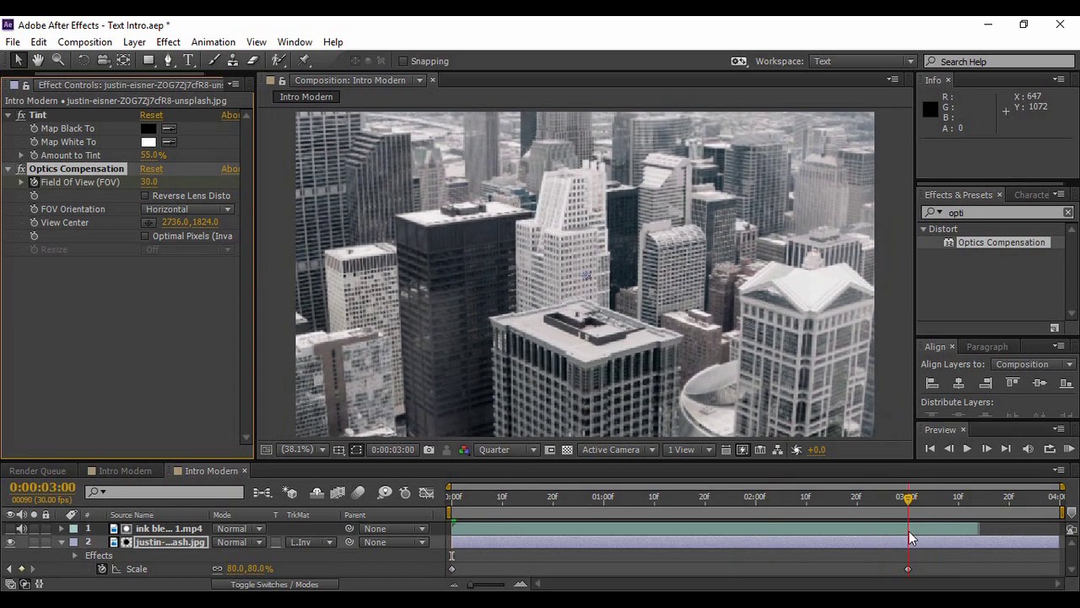
click(149, 182)
text(100)
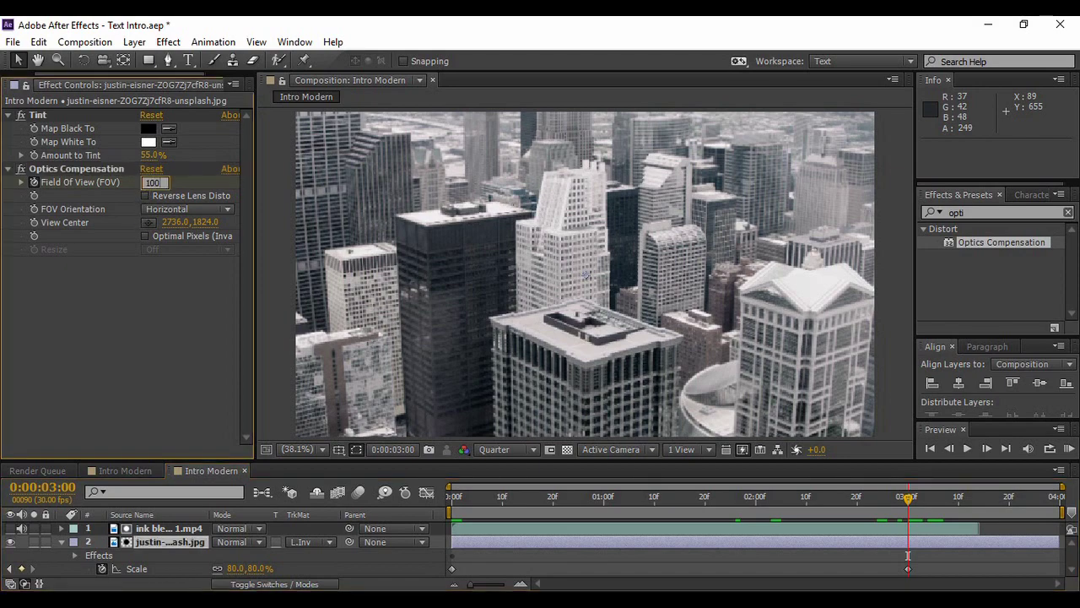
key(Return)
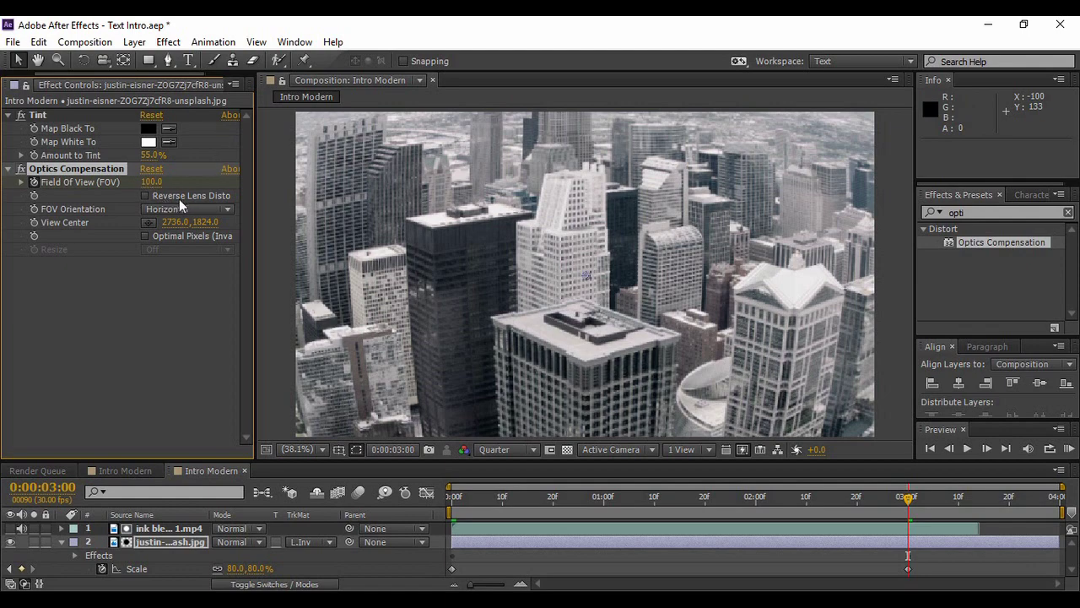
click(144, 196)
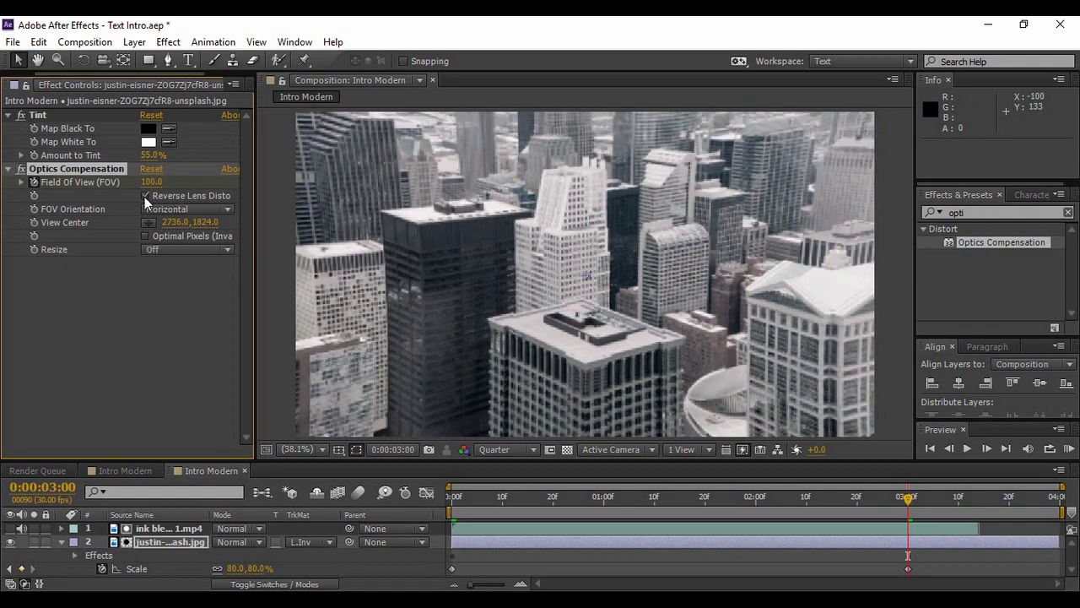
Preview the distorted ink reveal from the start and lock the city photo layer.
click(928, 451)
click(966, 450)
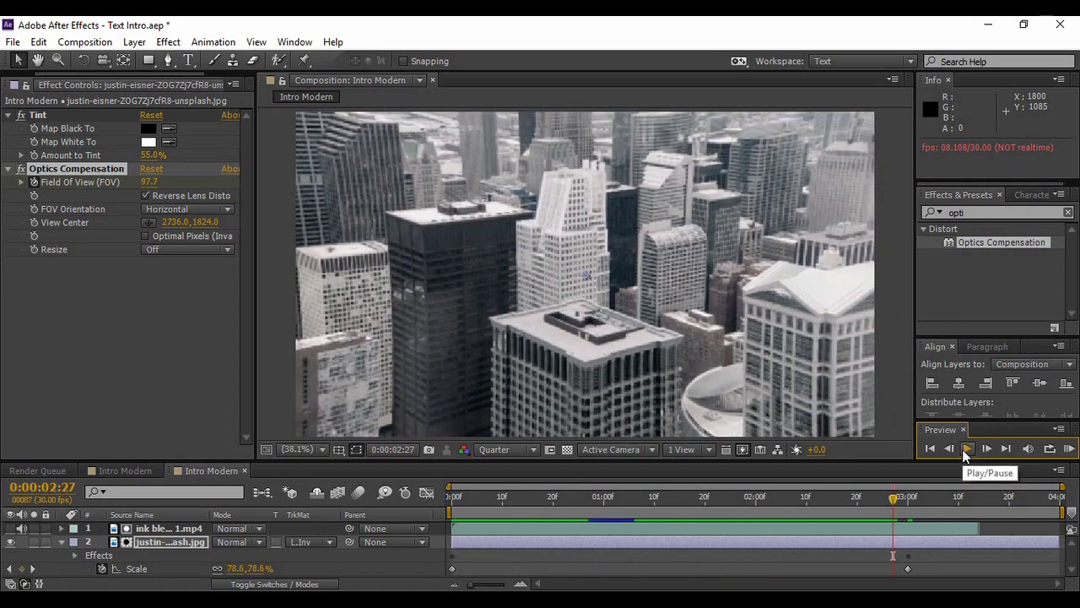
click(967, 451)
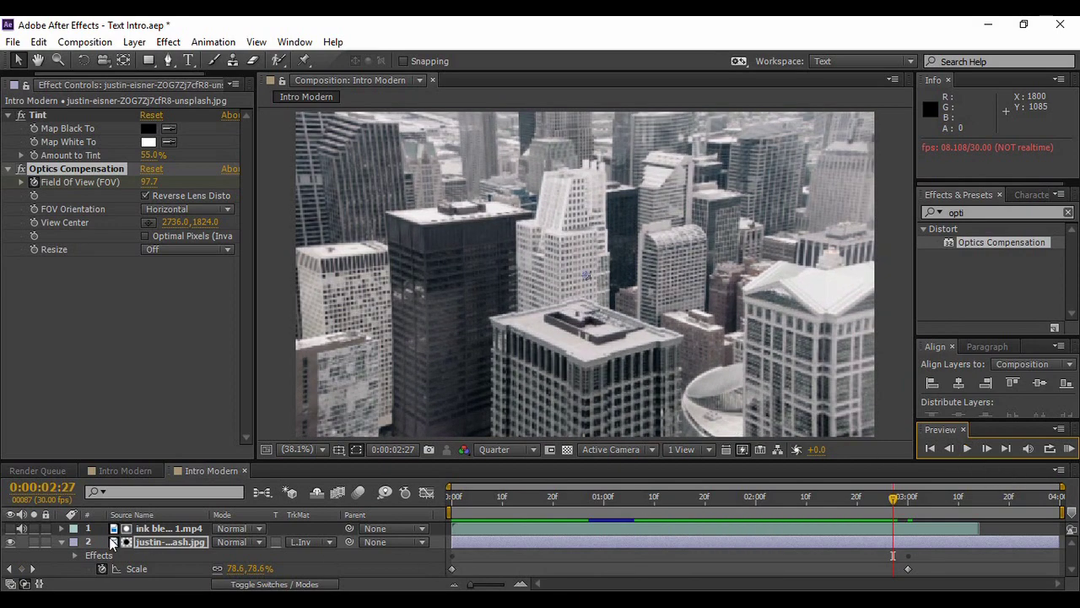
click(46, 542)
Lock the ink bleed layer and draw a white-filled rectangle across the image centre.
click(46, 529)
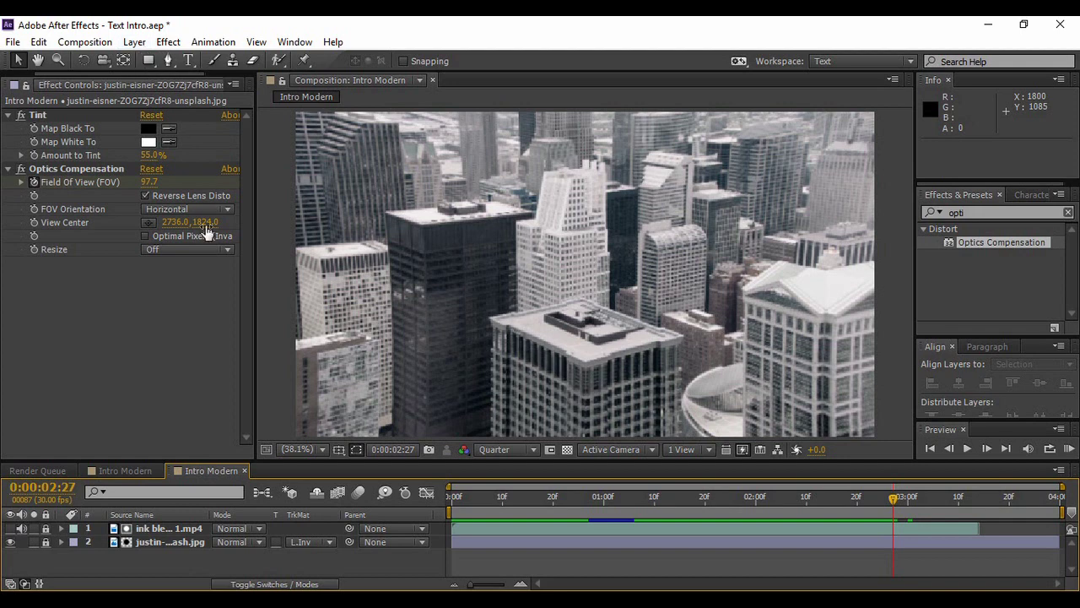
click(149, 61)
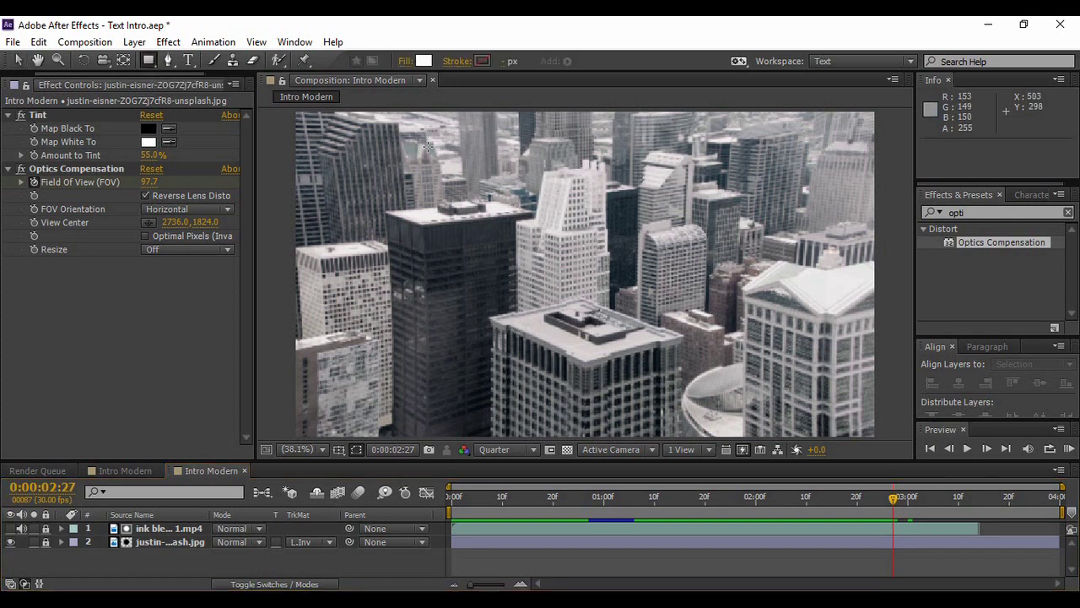
click(406, 62)
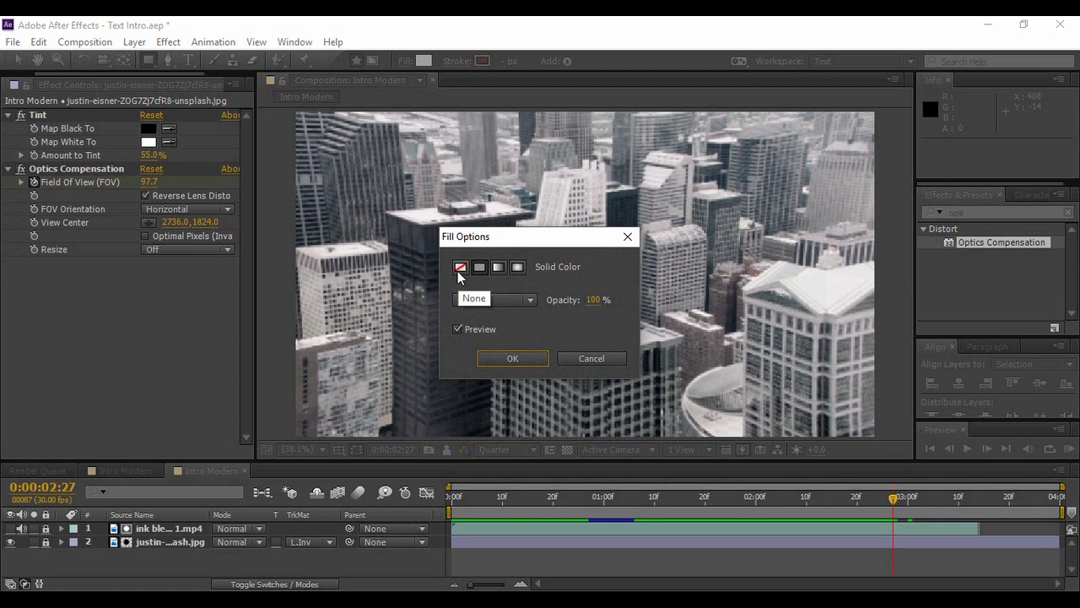
click(511, 357)
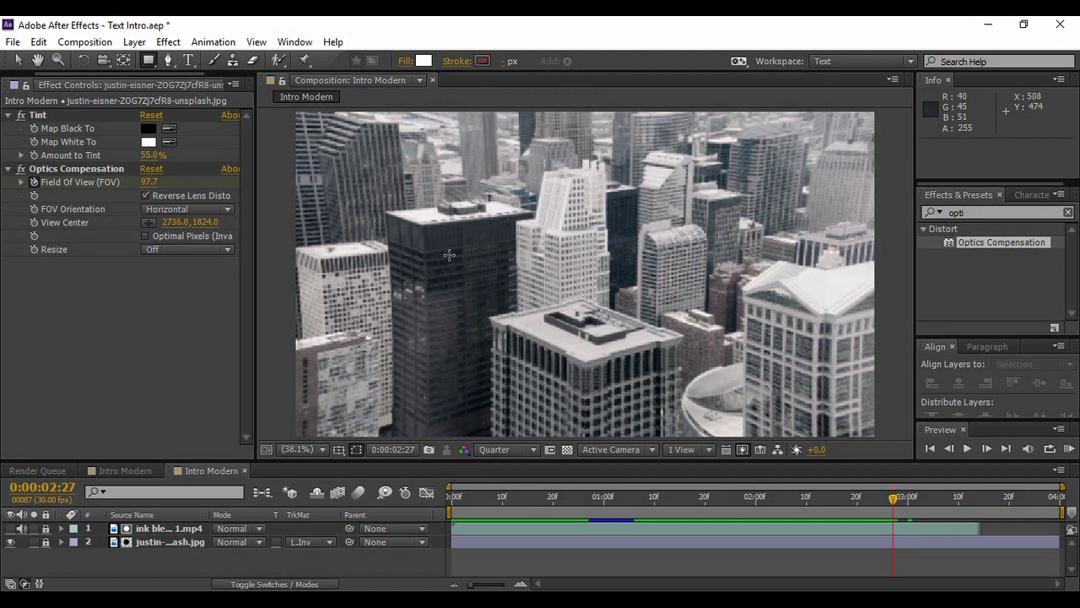
click(492, 260)
drag(492, 259, 740, 301)
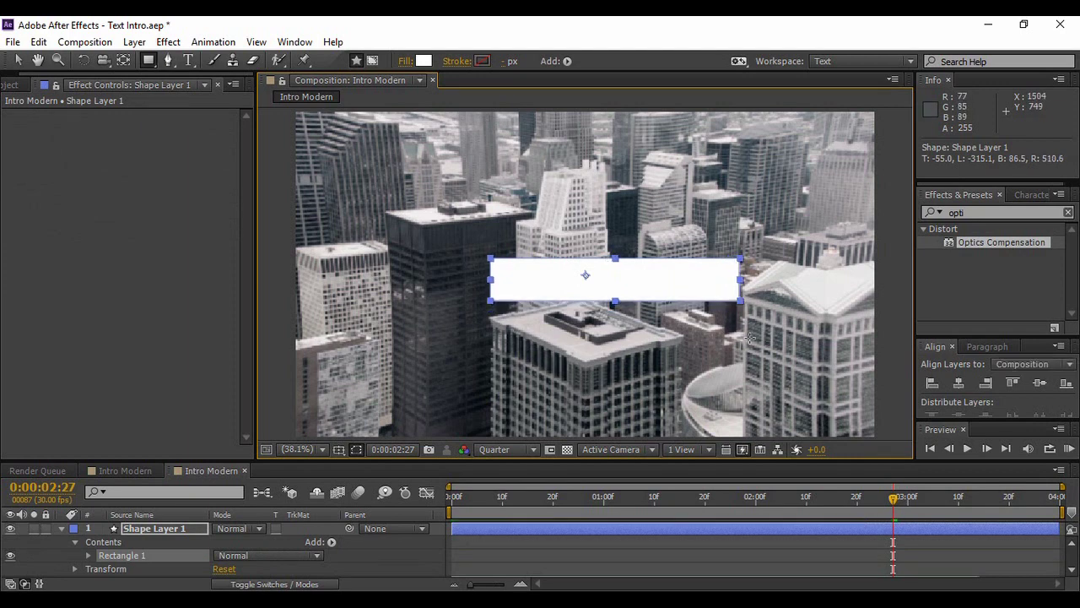
Centre the rectangle horizontally and vertically in the composition.
click(958, 385)
click(1039, 384)
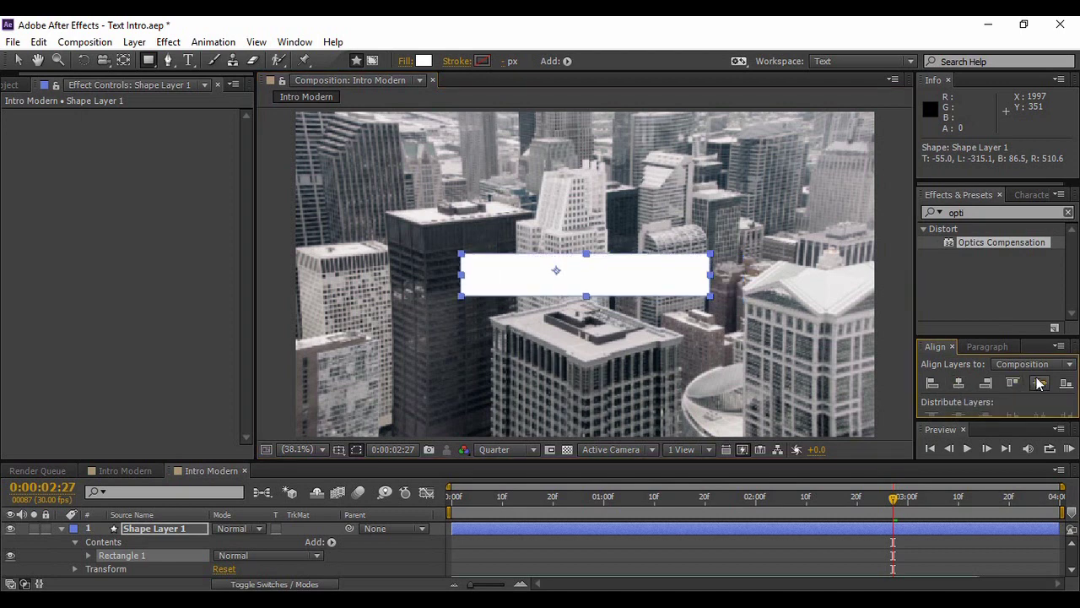
click(63, 527)
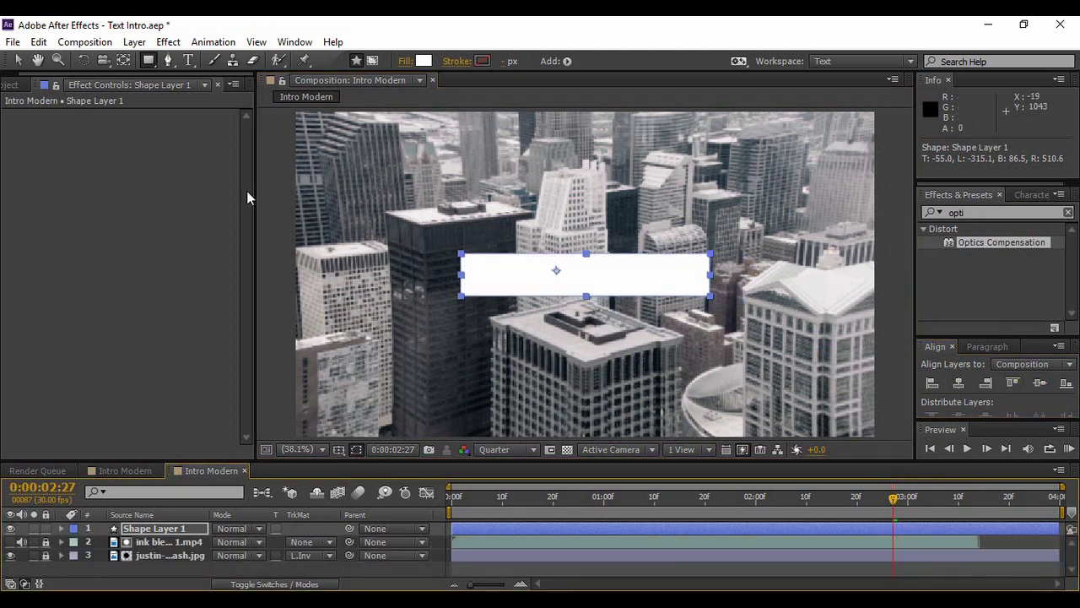
click(188, 565)
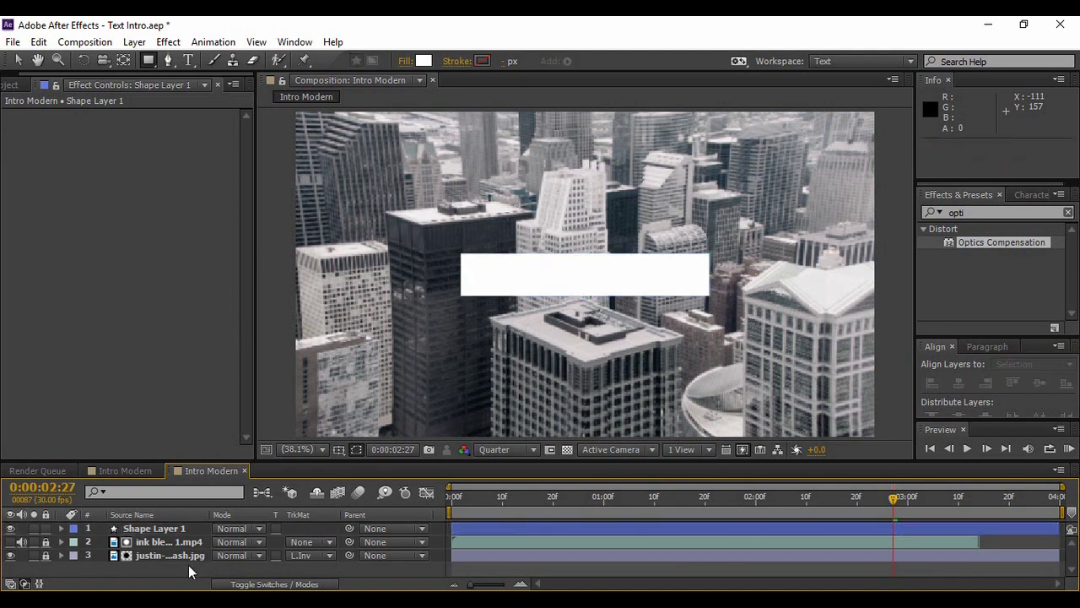
Add a white 'ANIMATE' text layer, centred horizontally and vertically in the composition.
click(187, 61)
click(533, 310)
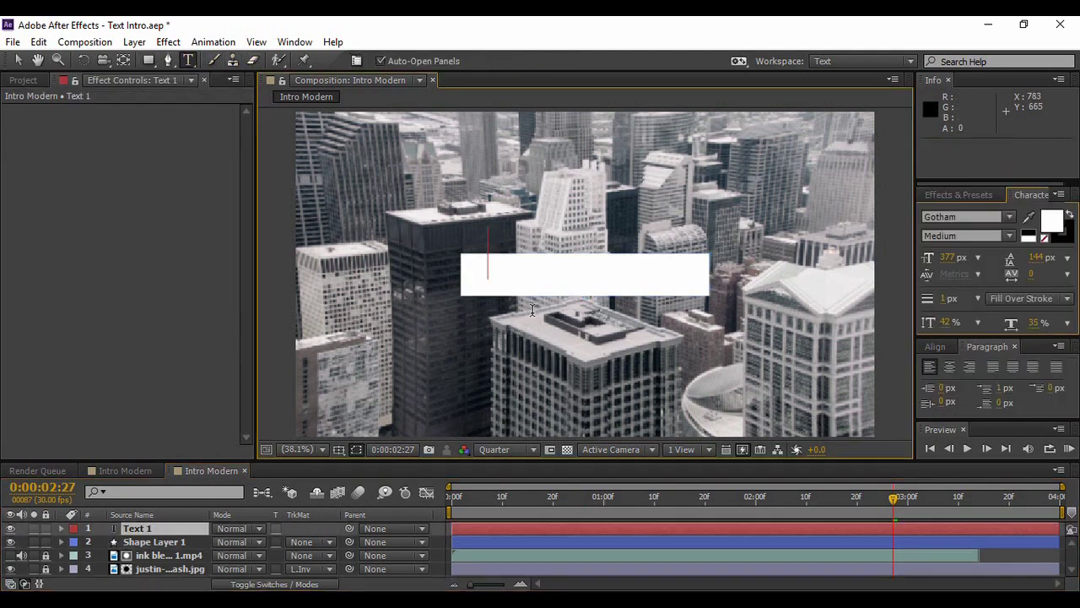
text(A)
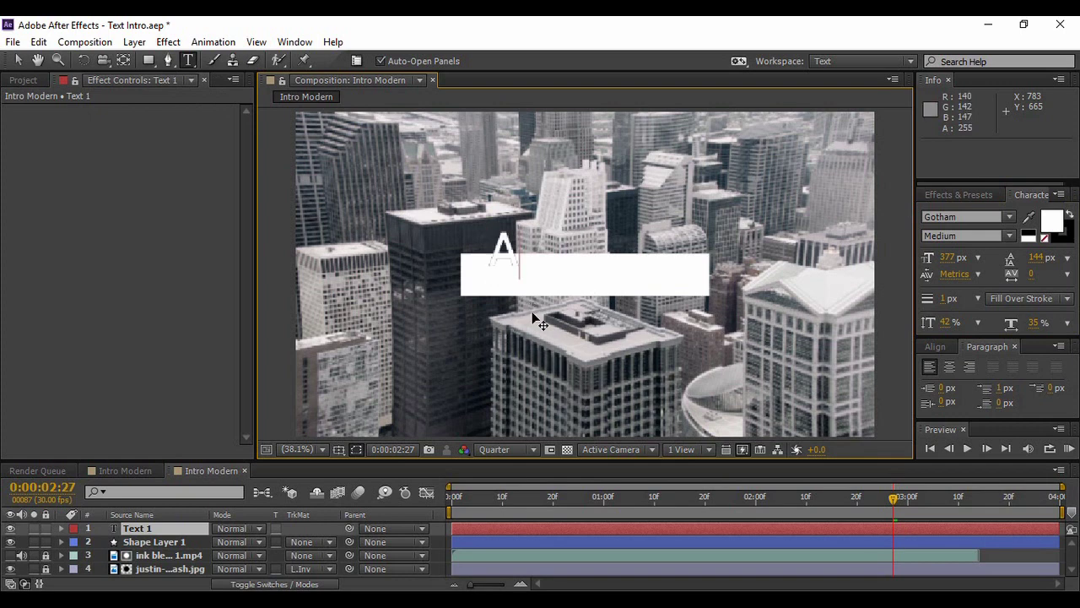
text(NIMA)
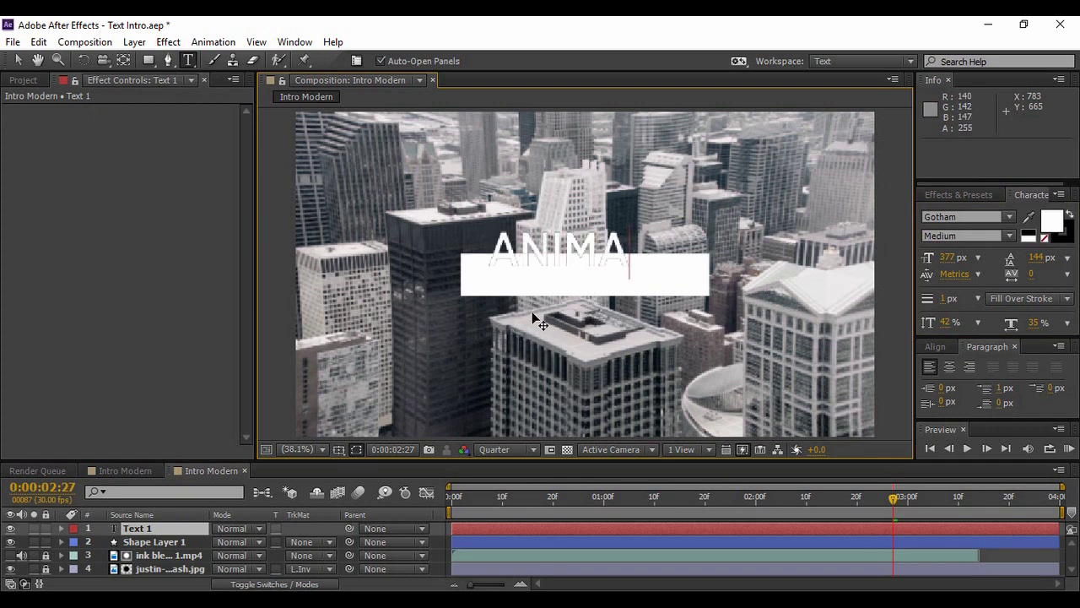
text(TE)
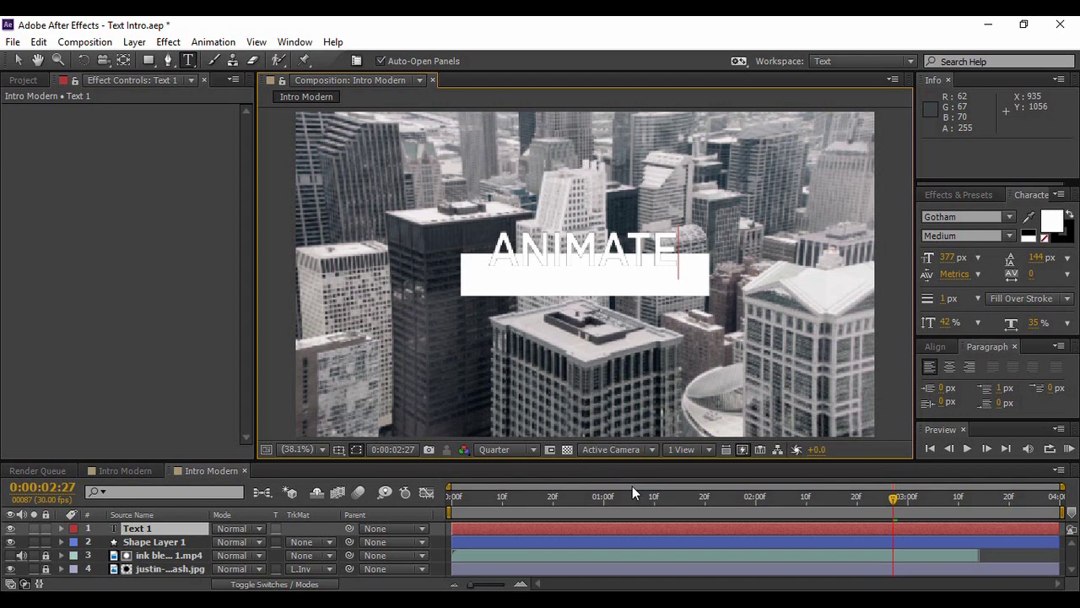
click(933, 347)
click(957, 384)
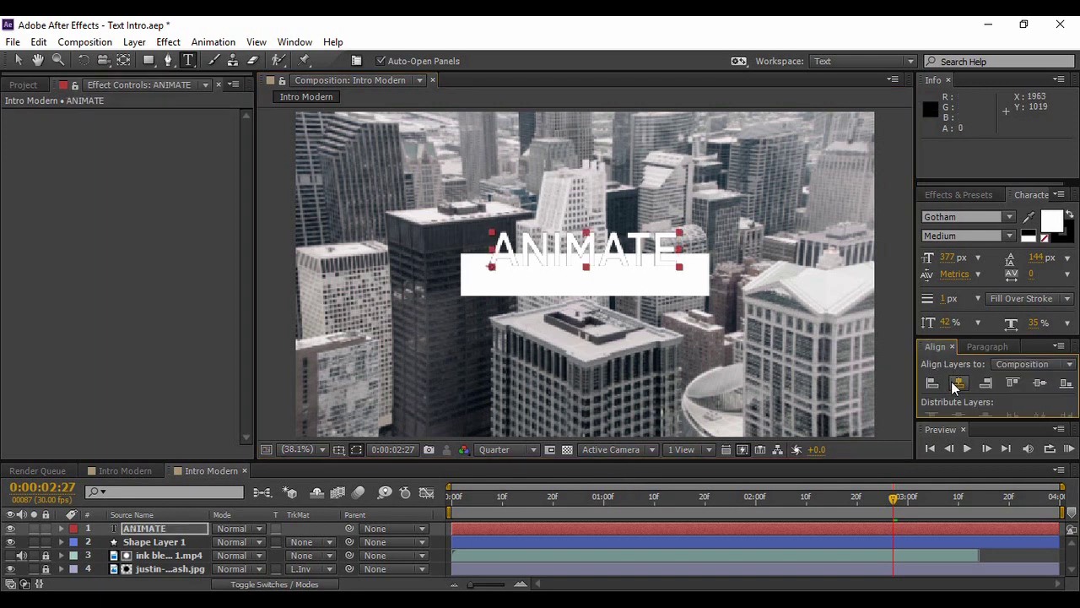
click(1035, 382)
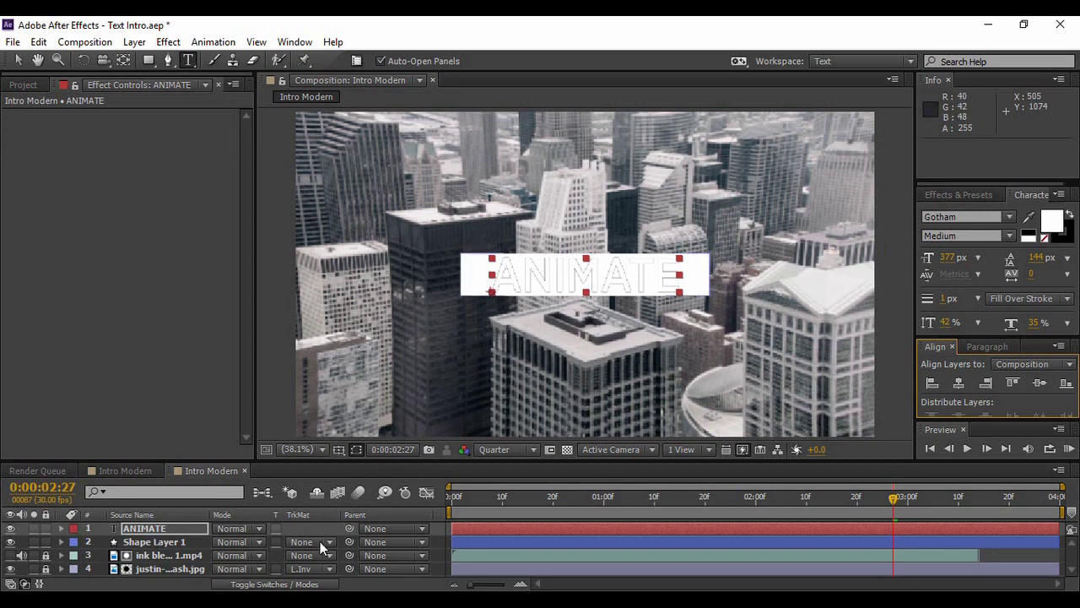
Set Shape Layer 1's track matte to Alpha Inverted Matte 'ANIMATE', then select both layers.
click(184, 538)
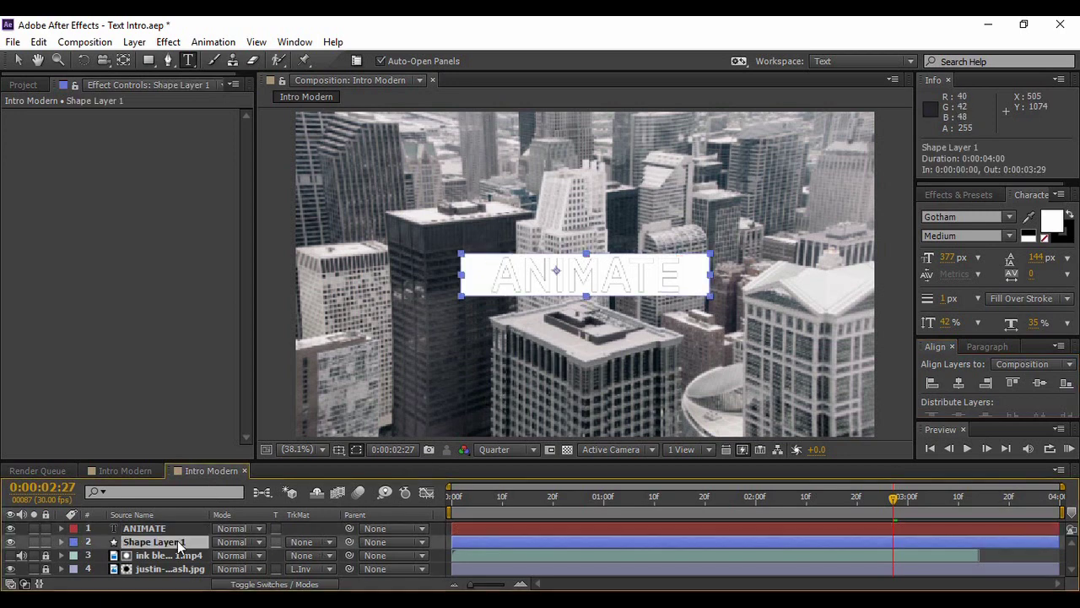
click(303, 544)
click(332, 495)
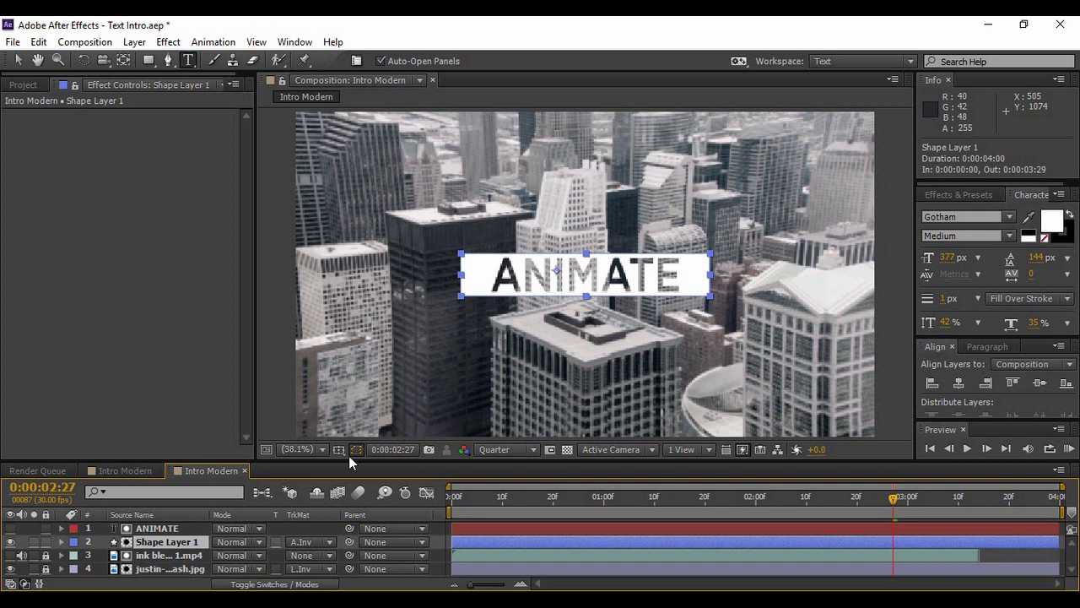
ctrl+click(176, 529)
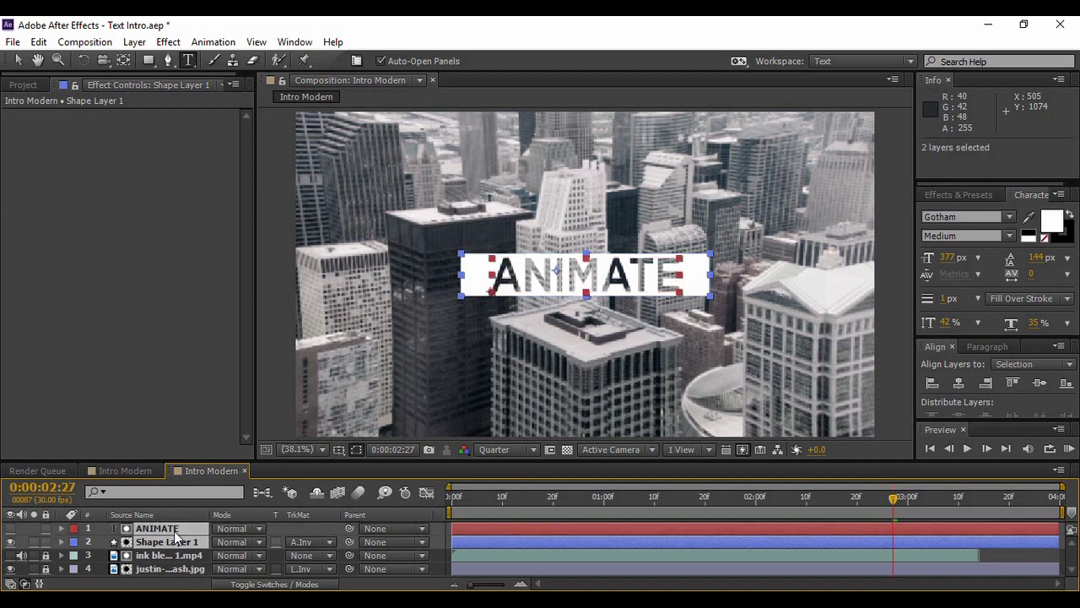
Pre-compose the selected ANIMATE text and white box into Pre-comp 4, moving all attributes.
right_click(176, 532)
click(221, 447)
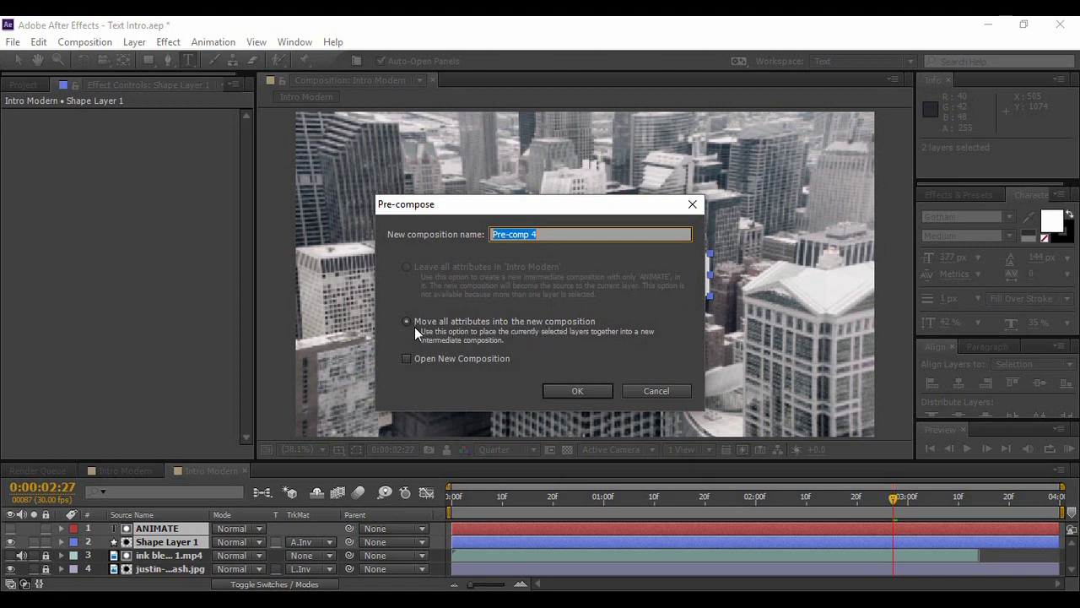
click(554, 386)
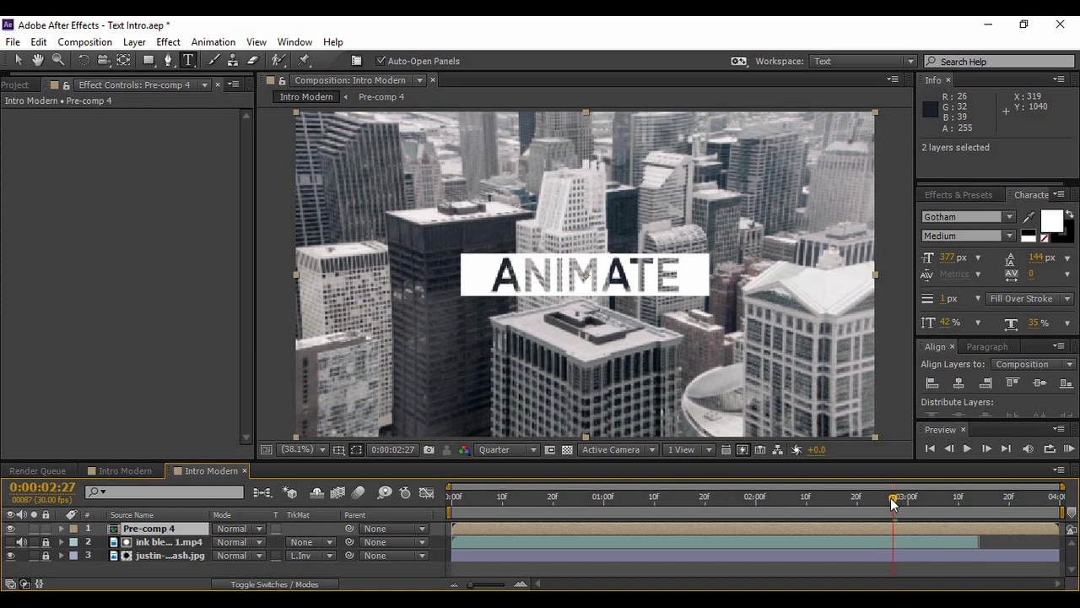
click(945, 197)
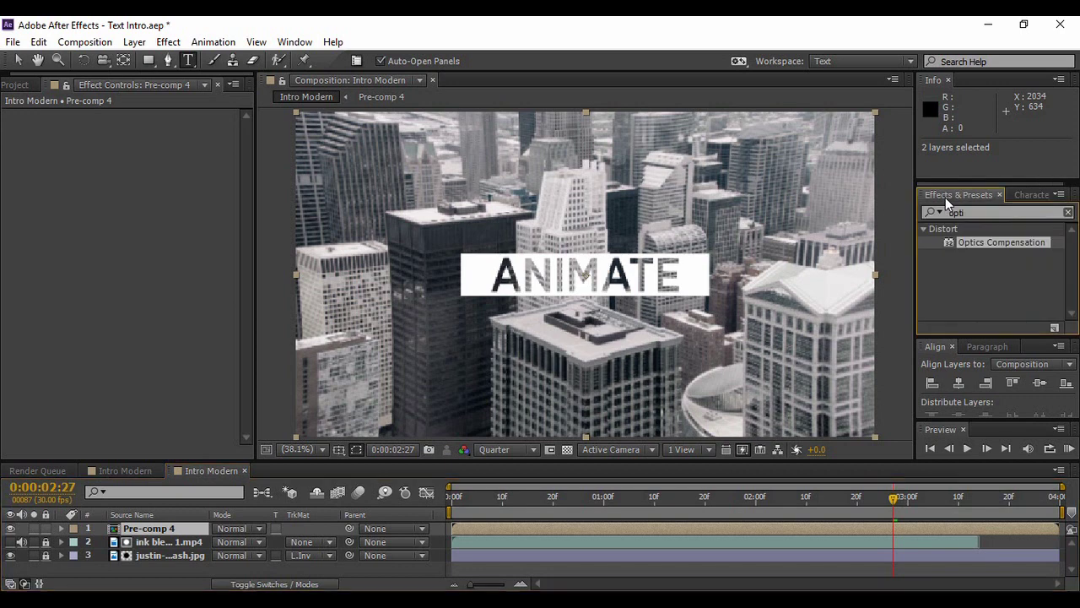
Find the CC Slant effect and apply it to Pre-comp 4.
double_click(964, 216)
text(cc)
click(931, 214)
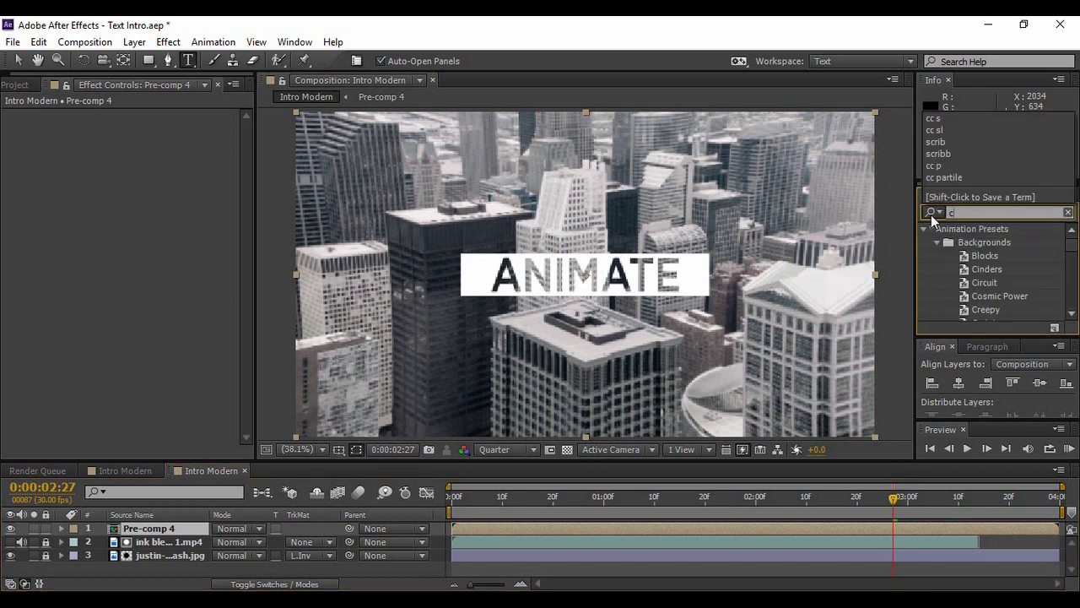
text(sl)
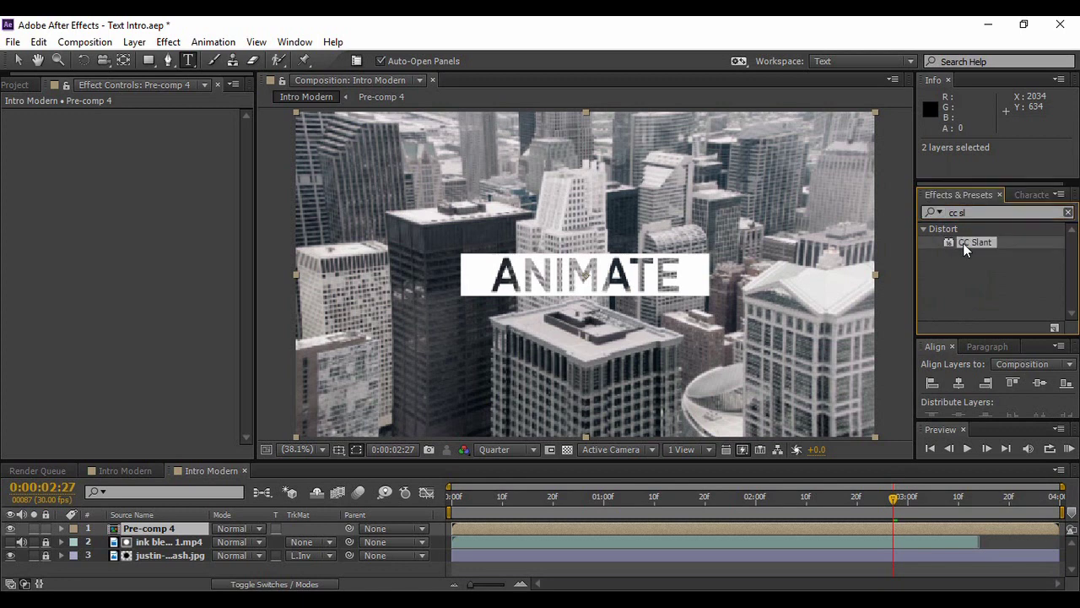
drag(963, 243, 183, 529)
Turn on Stretching, set Slant to 25, and shift the title left to recentre it.
click(144, 141)
drag(147, 128, 160, 126)
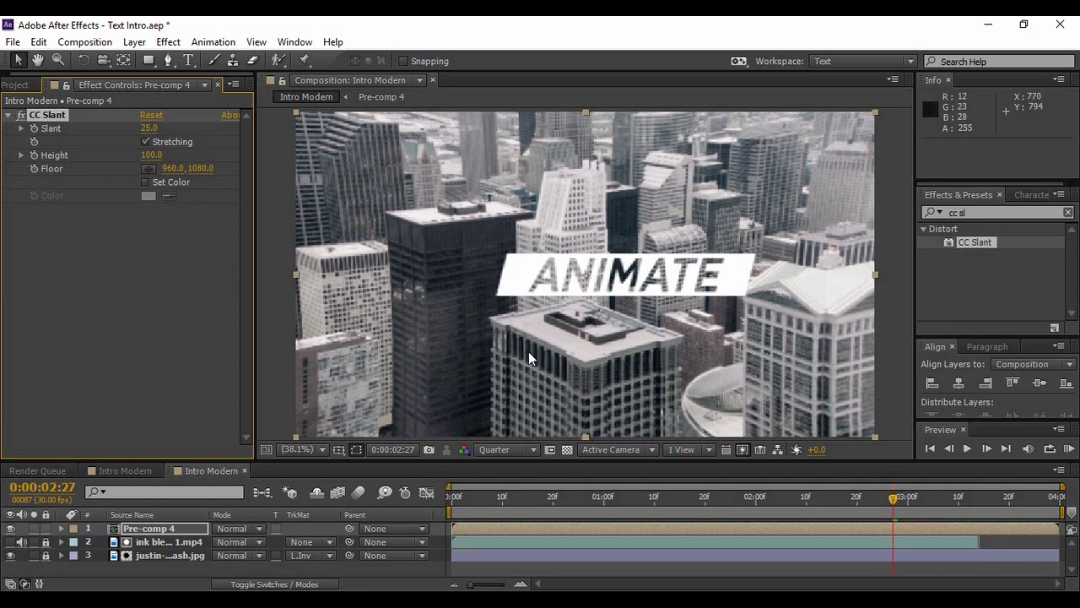
drag(719, 286, 675, 288)
click(676, 288)
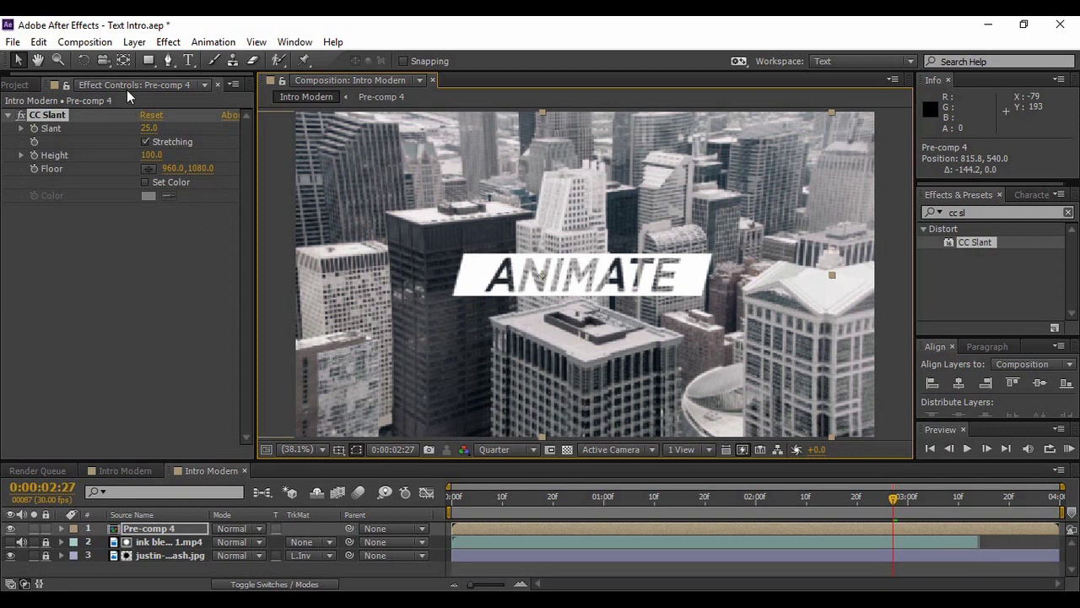
Move the title's anchor point with the Pan Behind tool and return the playhead to 2:00.
click(124, 60)
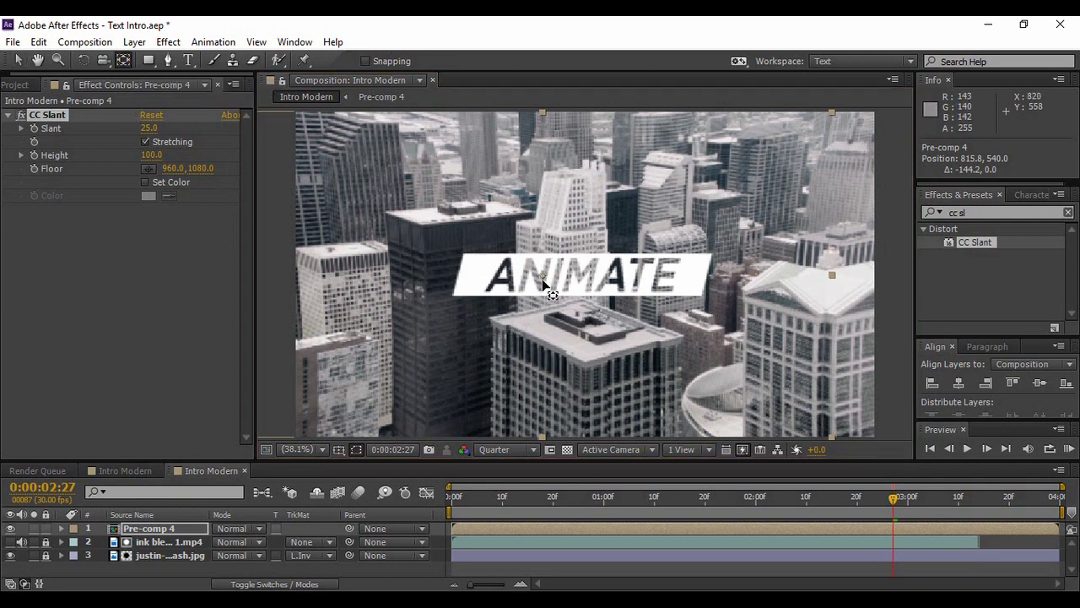
drag(540, 281, 586, 282)
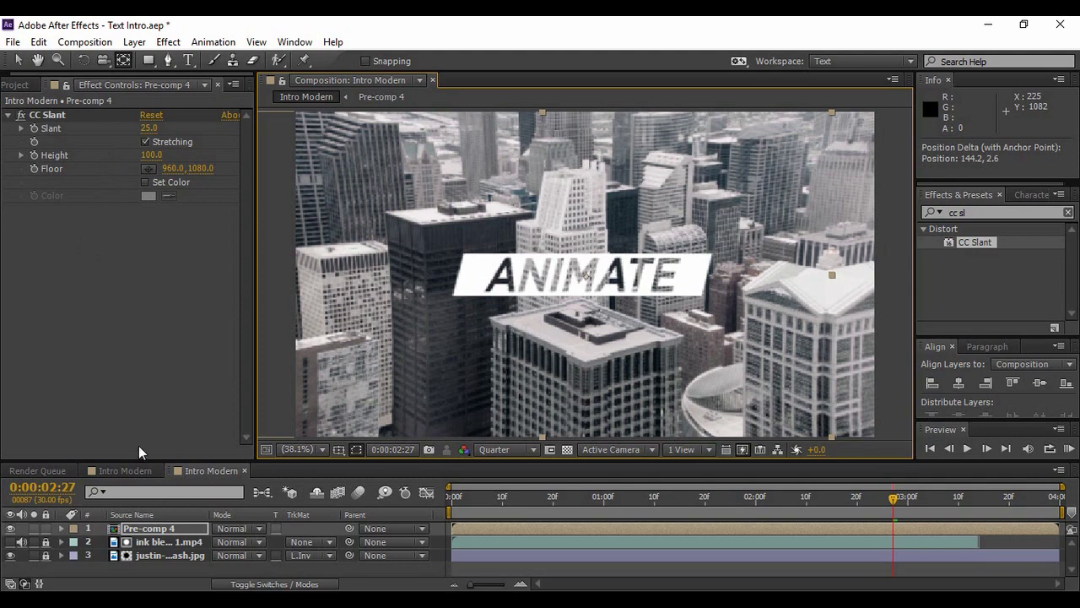
drag(891, 502, 751, 509)
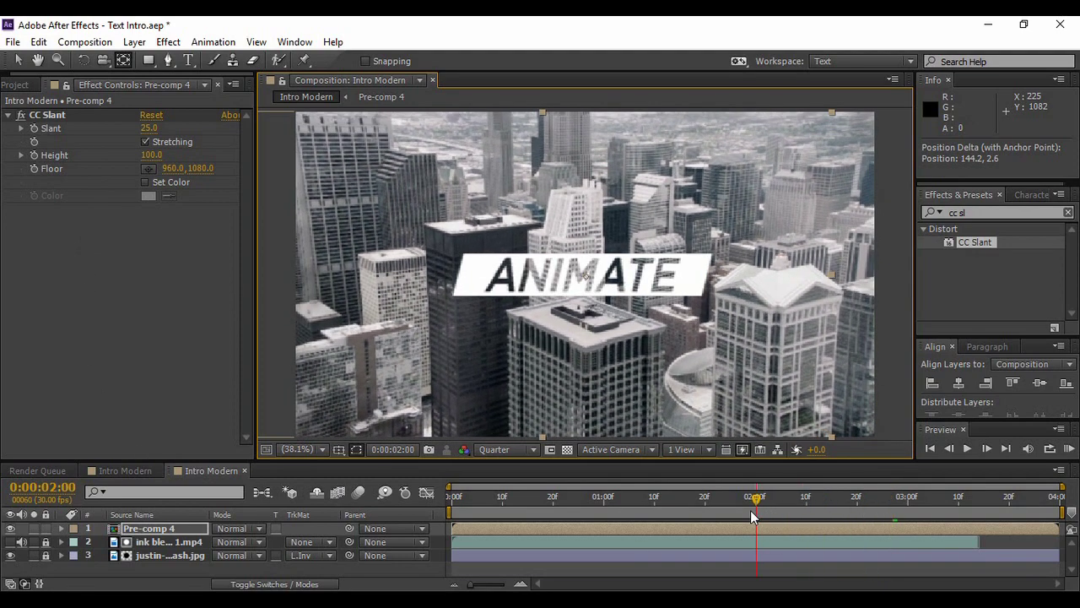
Set a 0% Scale keyframe on Pre-comp 4 at the 2-second mark.
click(164, 531)
key(s)
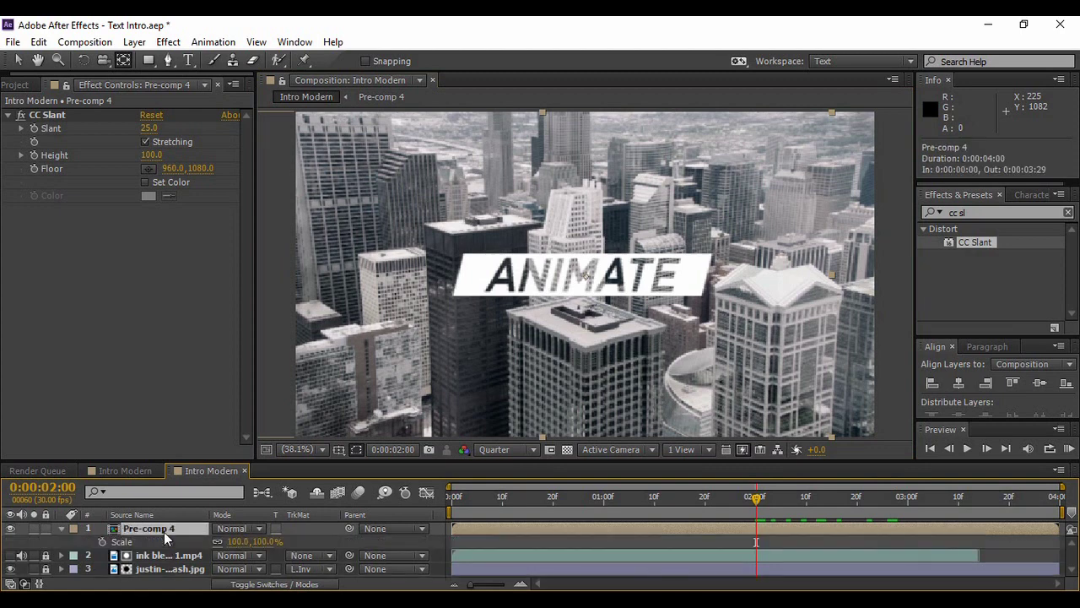
click(236, 542)
text(0)
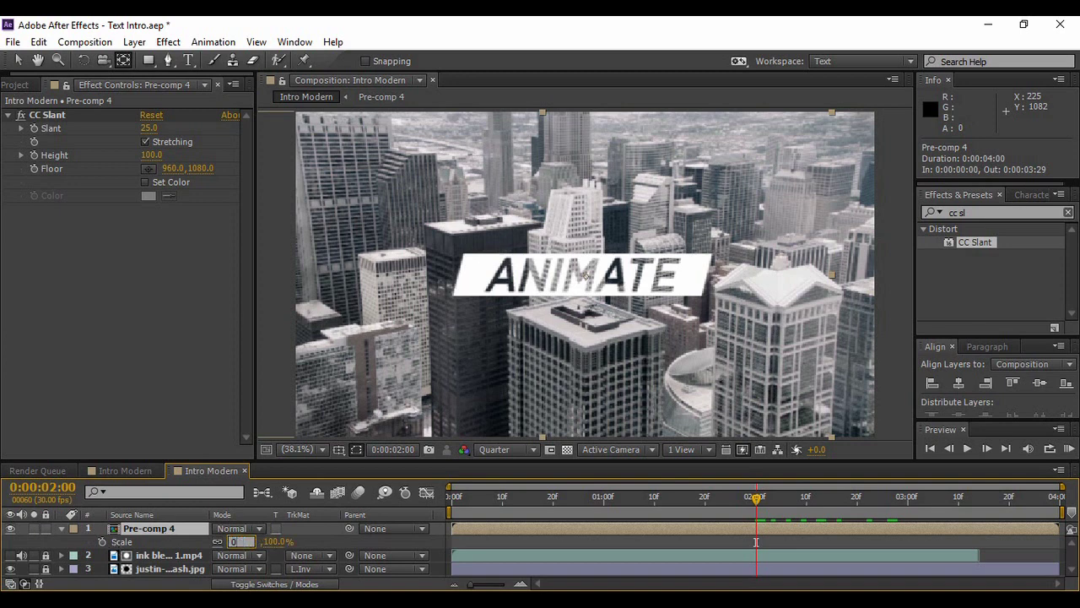
key(Return)
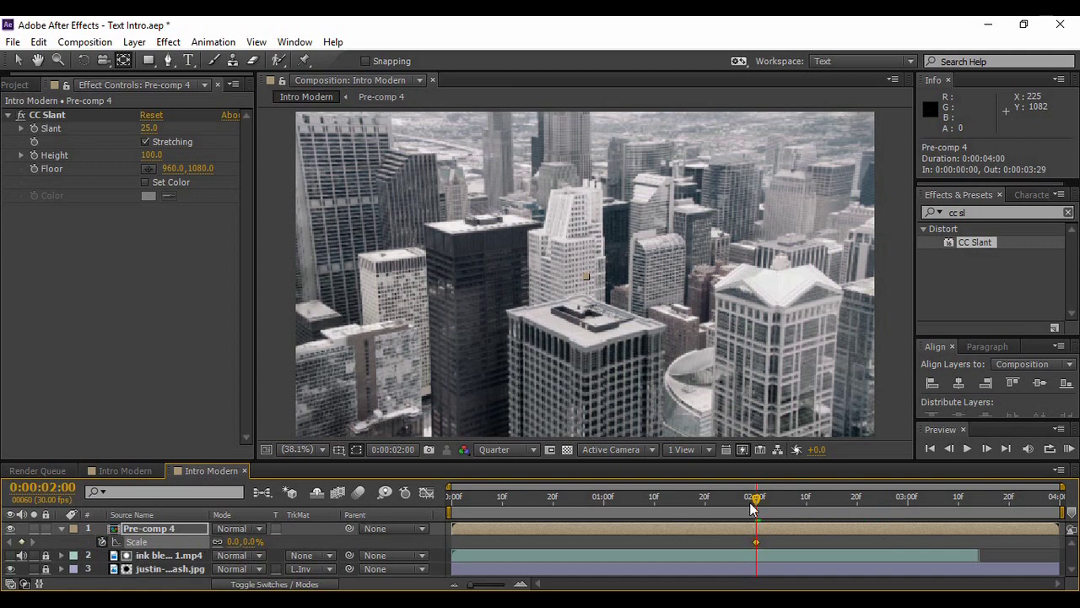
Set Scale to 100% at 2:15 and play the scale-in to check it.
drag(757, 498, 827, 506)
click(248, 538)
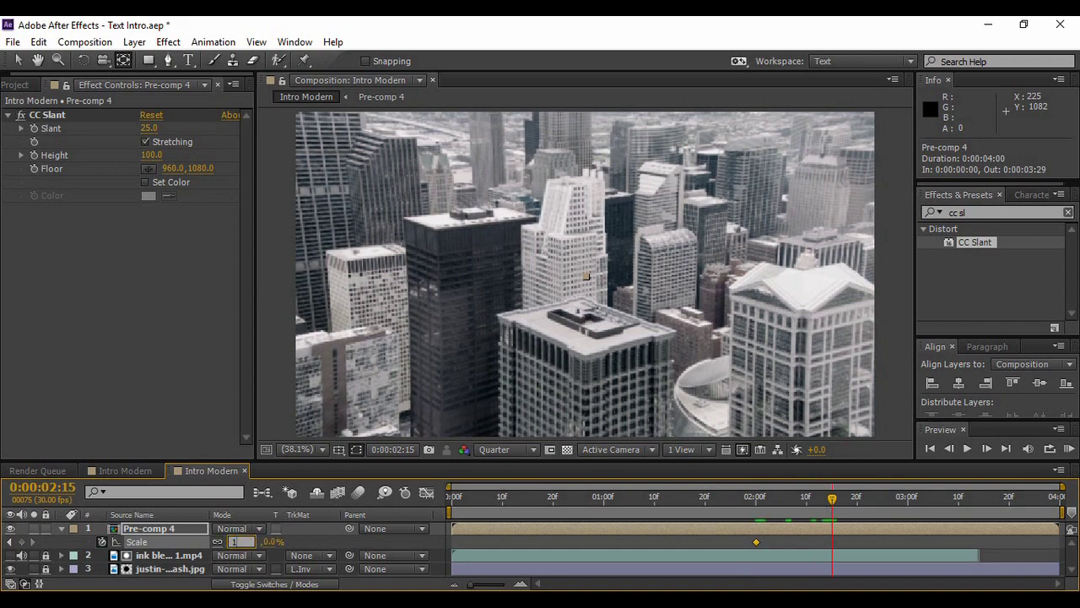
key(Return)
click(967, 448)
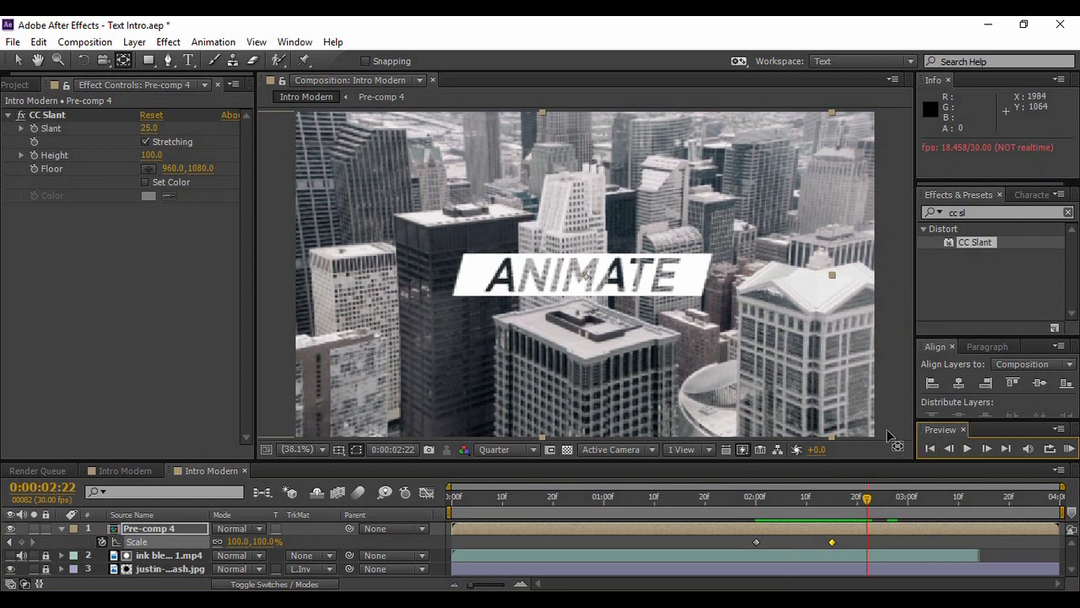
click(14, 61)
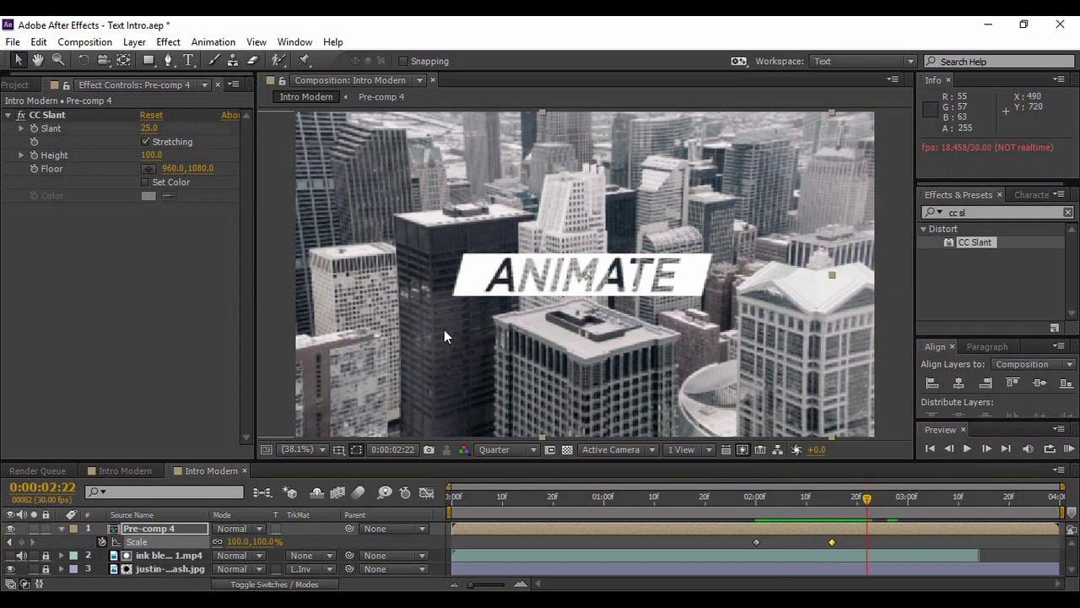
Enlarge the viewer and preview the Intro Modern composition from the first frame.
drag(896, 459, 916, 567)
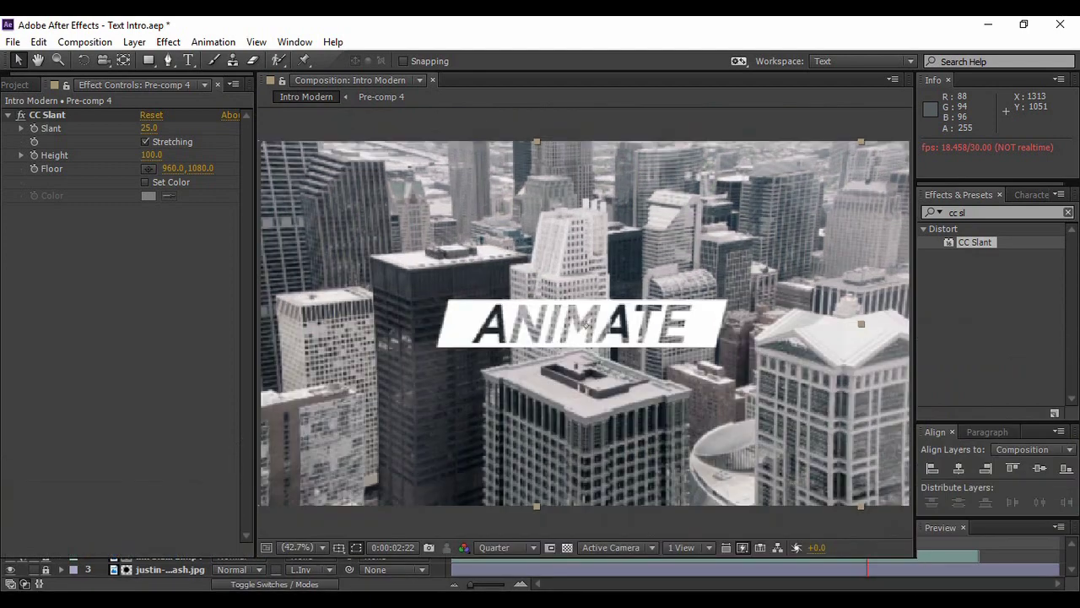
click(930, 556)
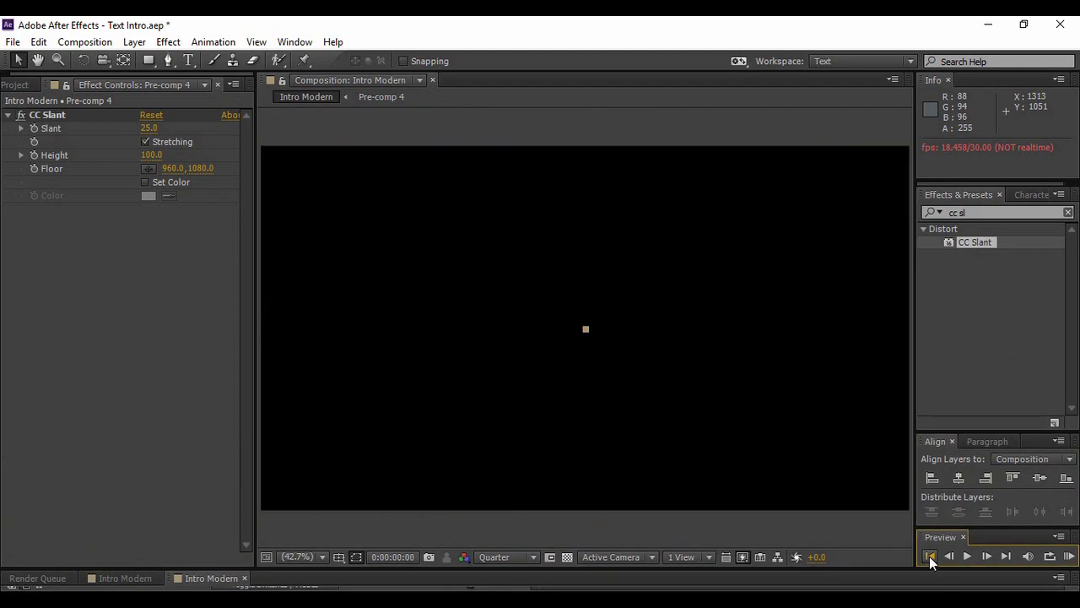
click(966, 558)
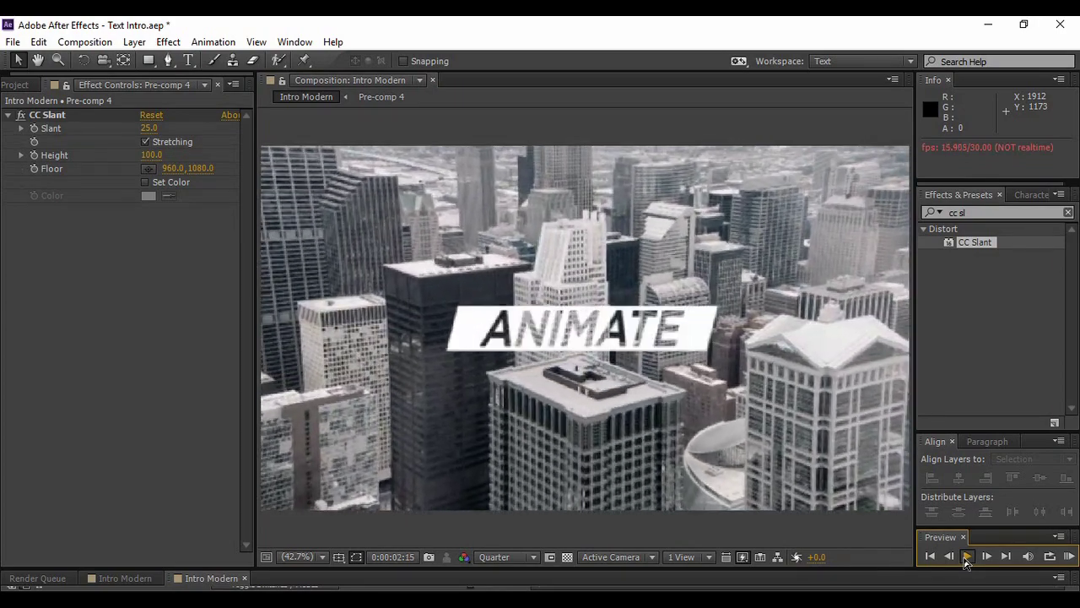
click(967, 557)
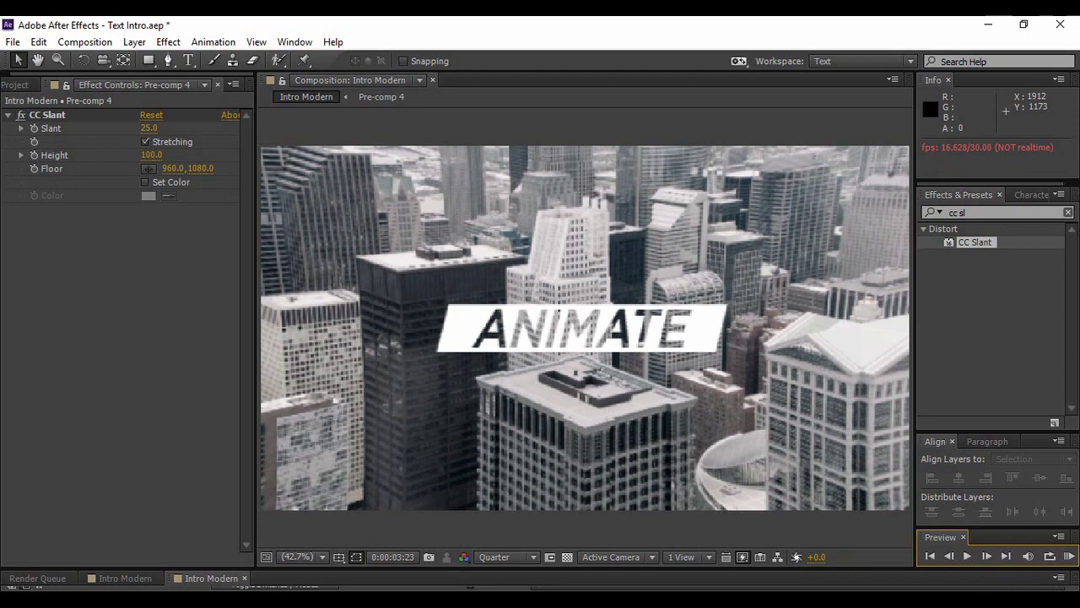